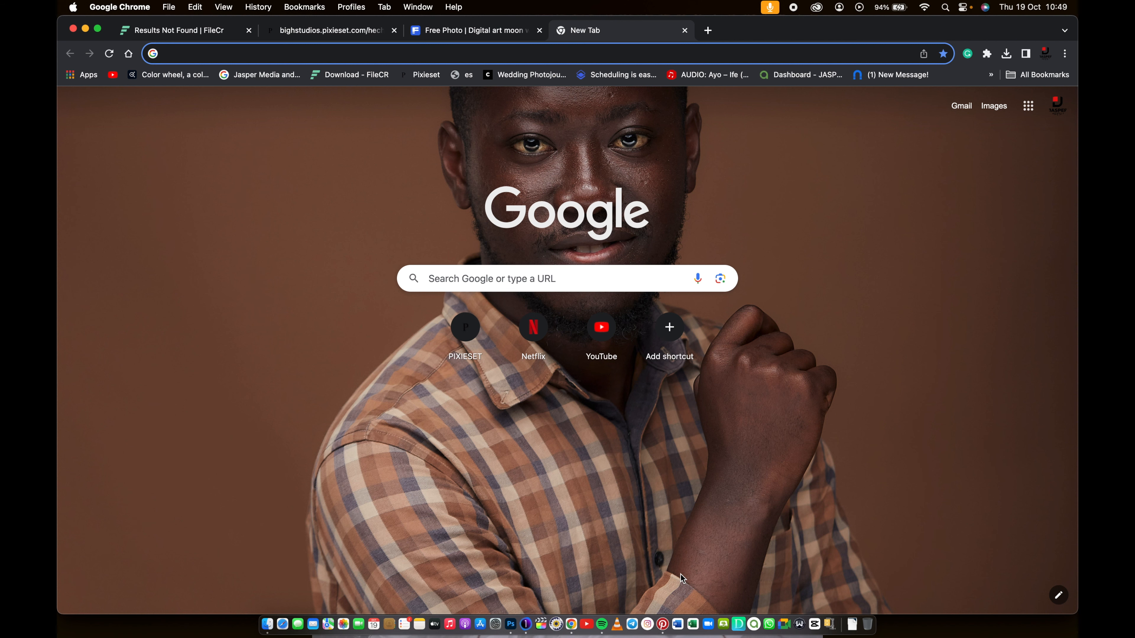
# Step: Open the Pixieset collections page in the browser
pyautogui.write('pixi')
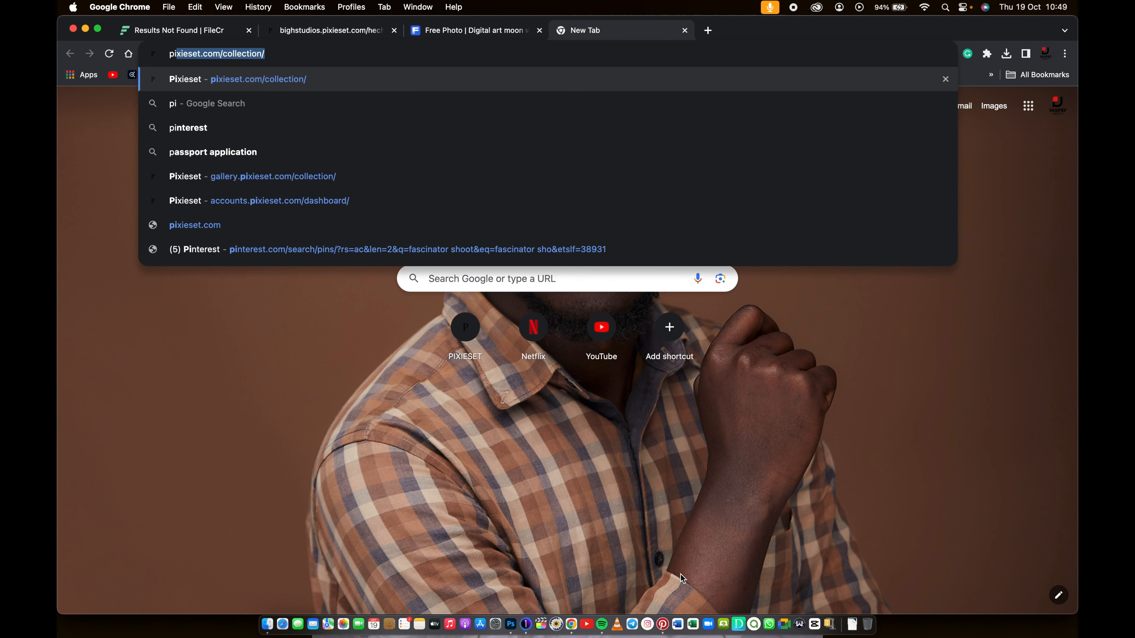
pyautogui.write('e')
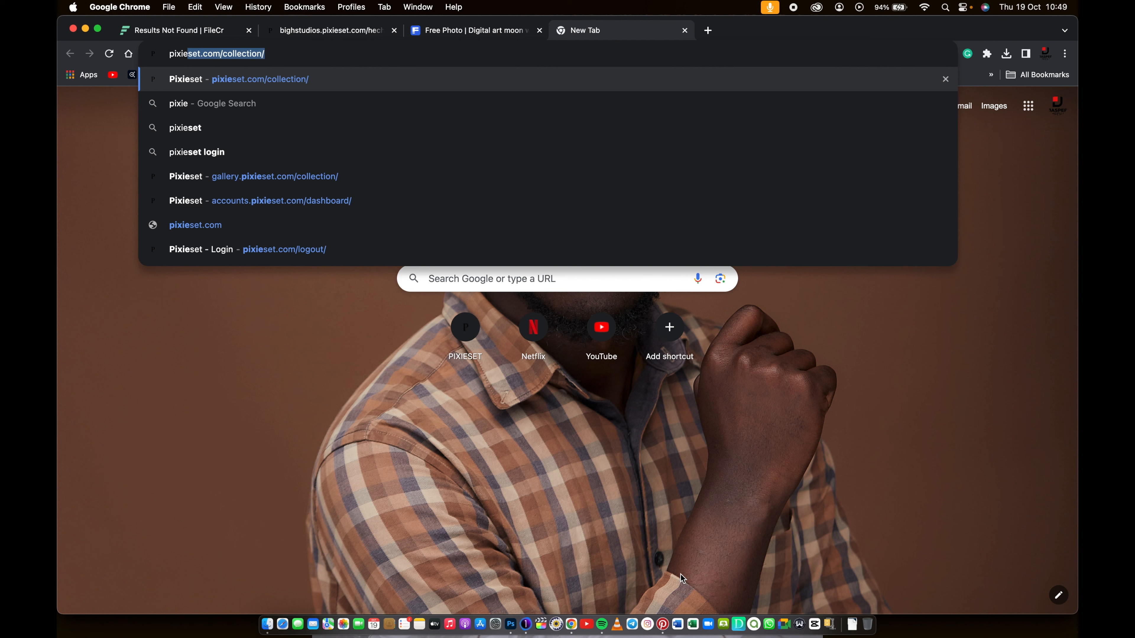
pyautogui.press('Return')
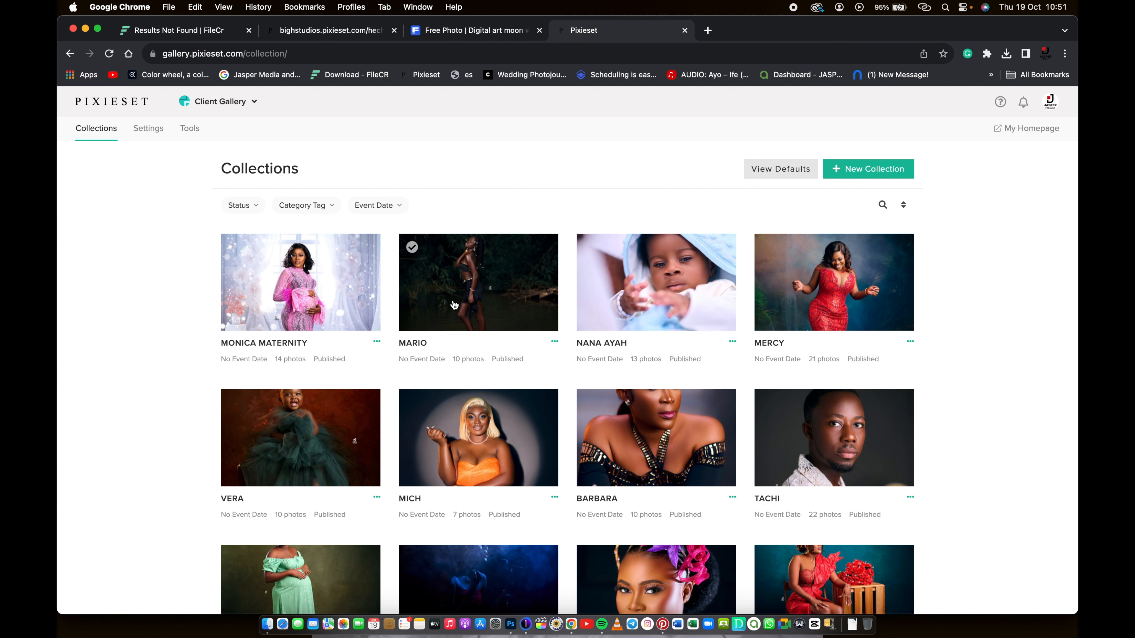
# Step: Look over the products and quick-access sections on the Pixieset dashboard, and return to the Client Gallery collections
pyautogui.click(133, 107)
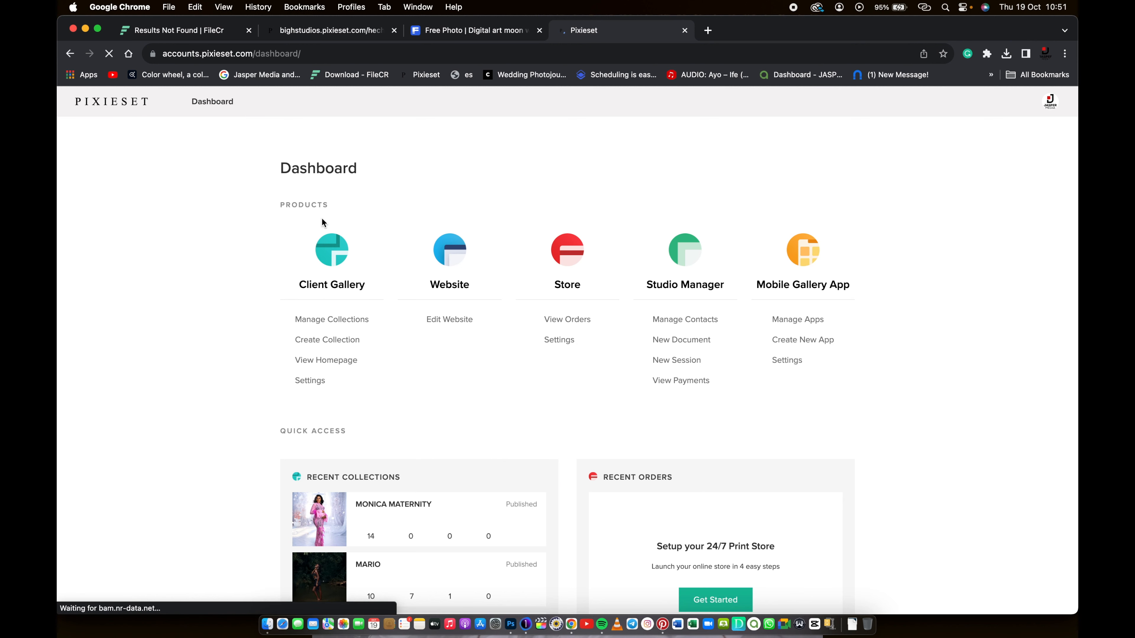
pyautogui.scroll(-10, 412, 340)
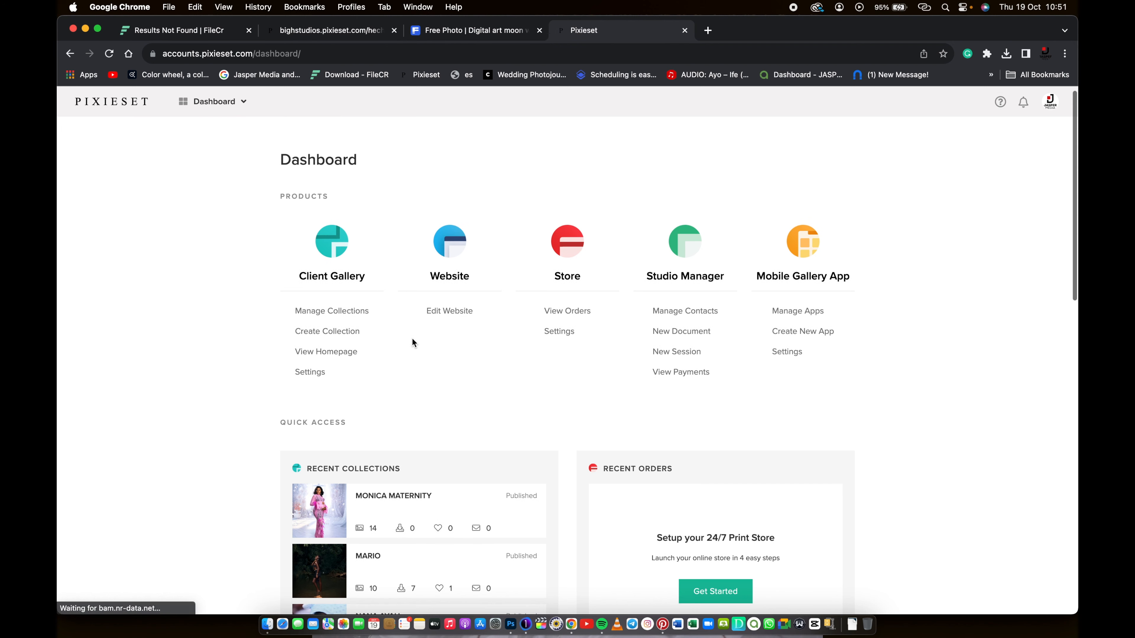
pyautogui.scroll(8, 412, 342)
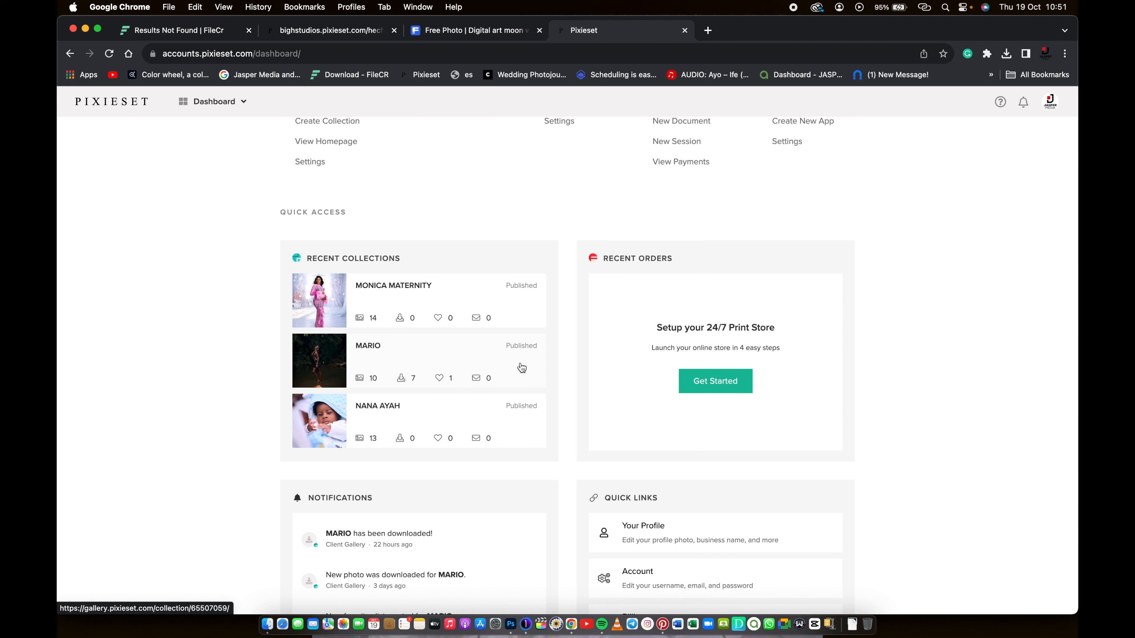
pyautogui.scroll(5, 521, 367)
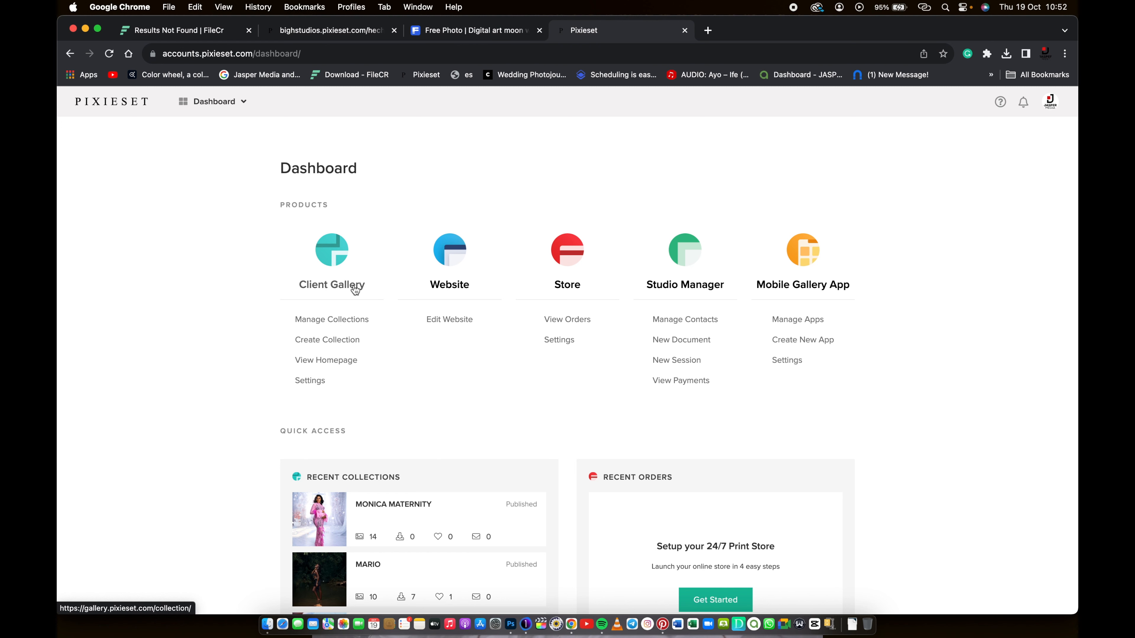
pyautogui.click(355, 290)
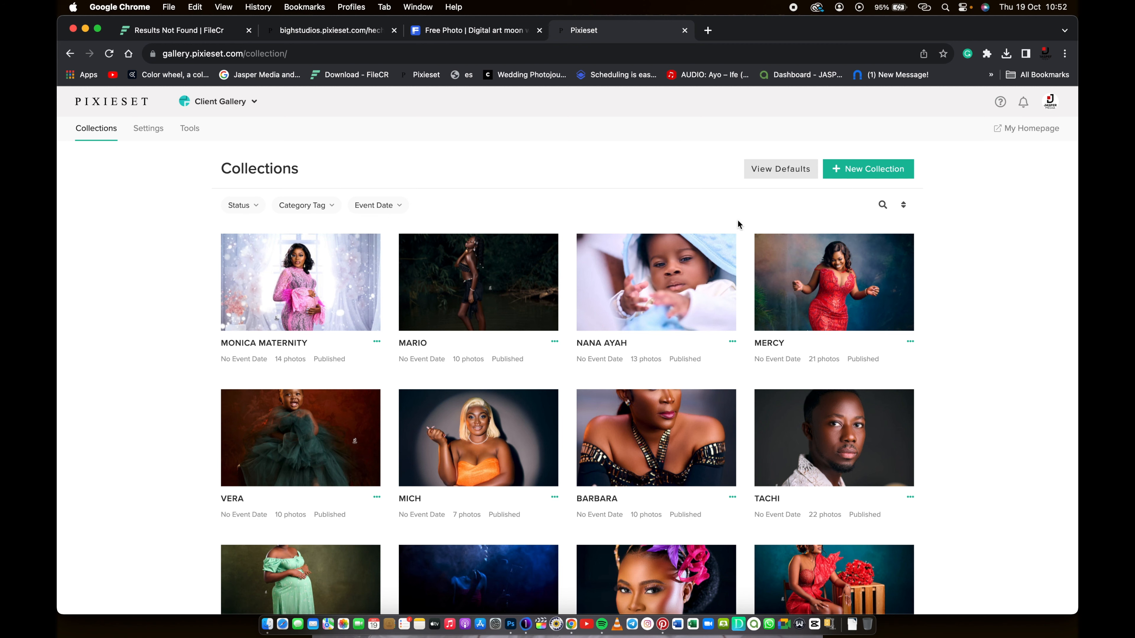
# Step: Start a new collection, enter the client's first name as its name, and show the advanced options
pyautogui.click(858, 172)
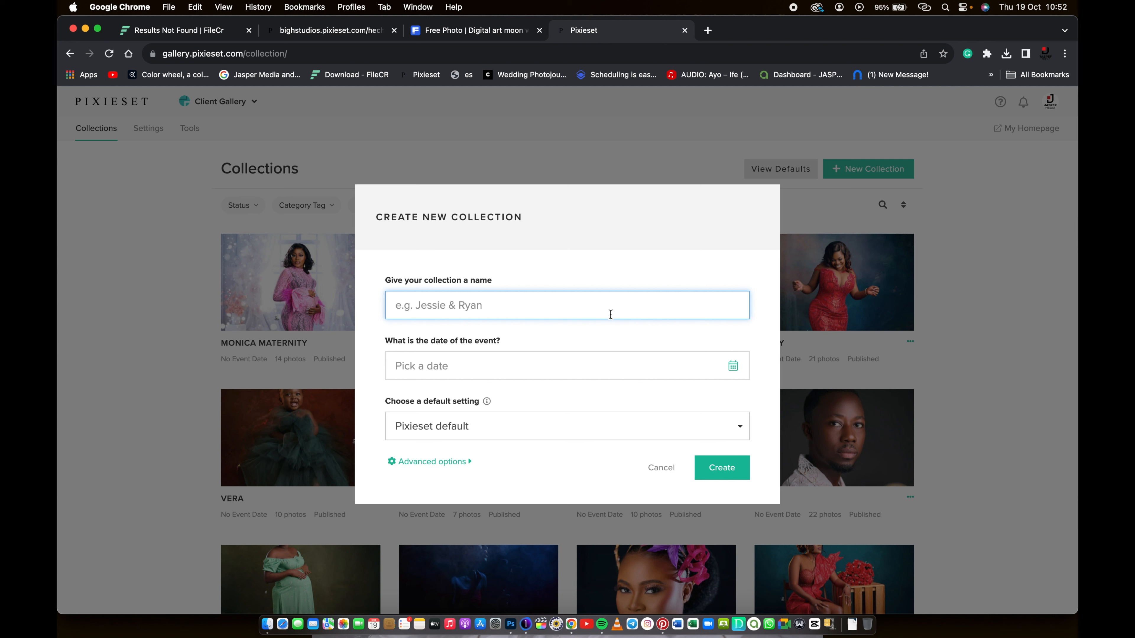
pyautogui.write('Jasper')
pyautogui.click(448, 463)
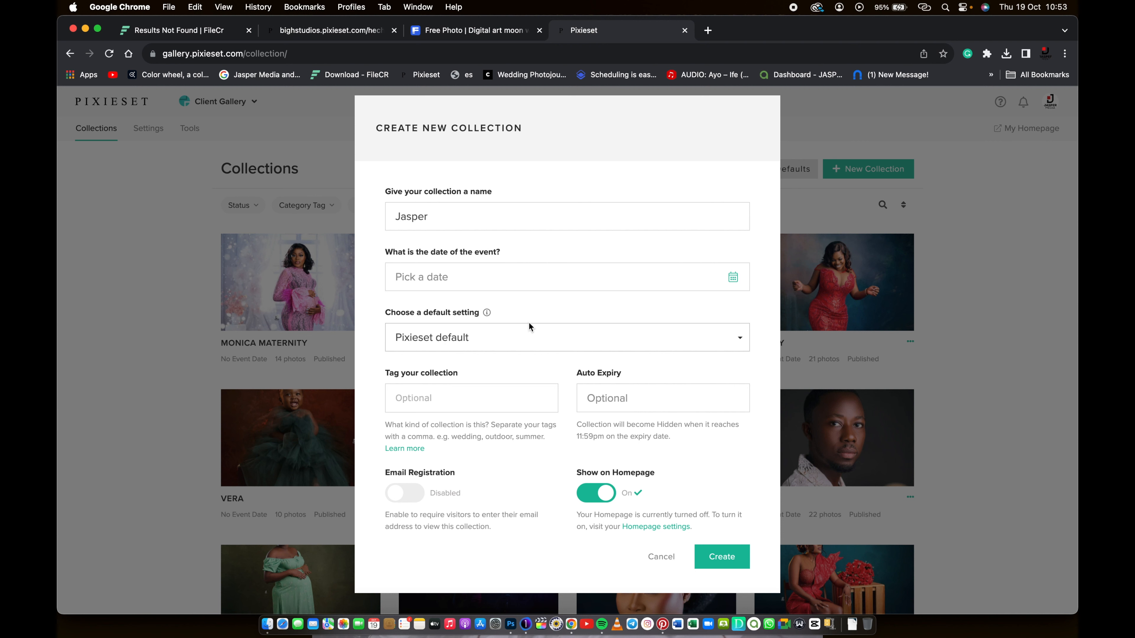
# Step: Keep Pixieset default as the default setting and tag the collection with "birthday"
pyautogui.click(741, 339)
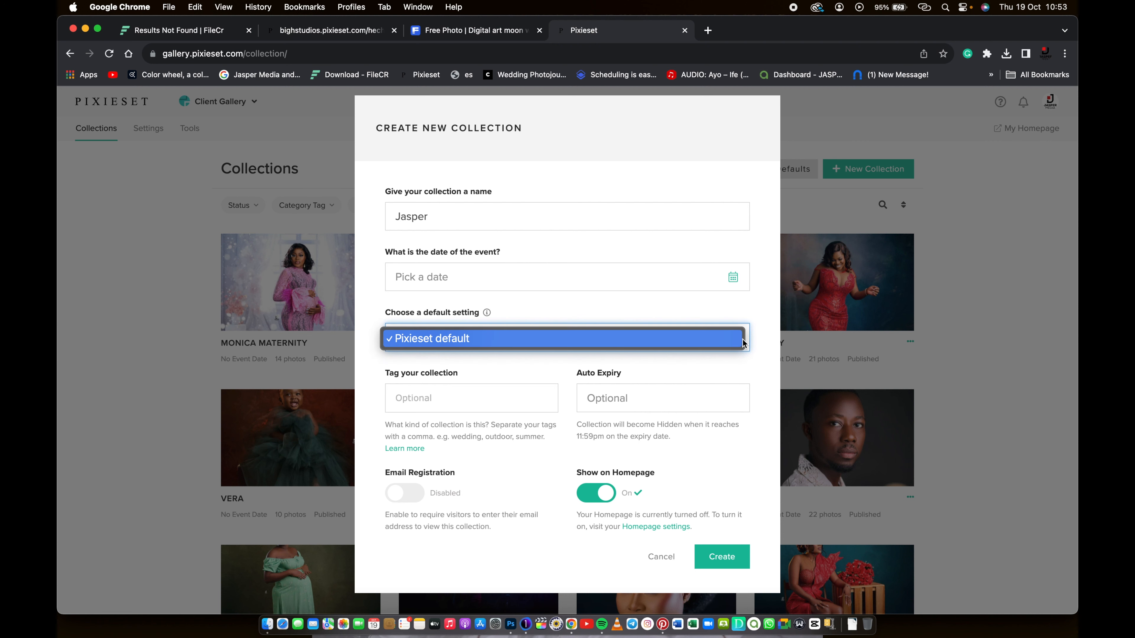
pyautogui.click(737, 314)
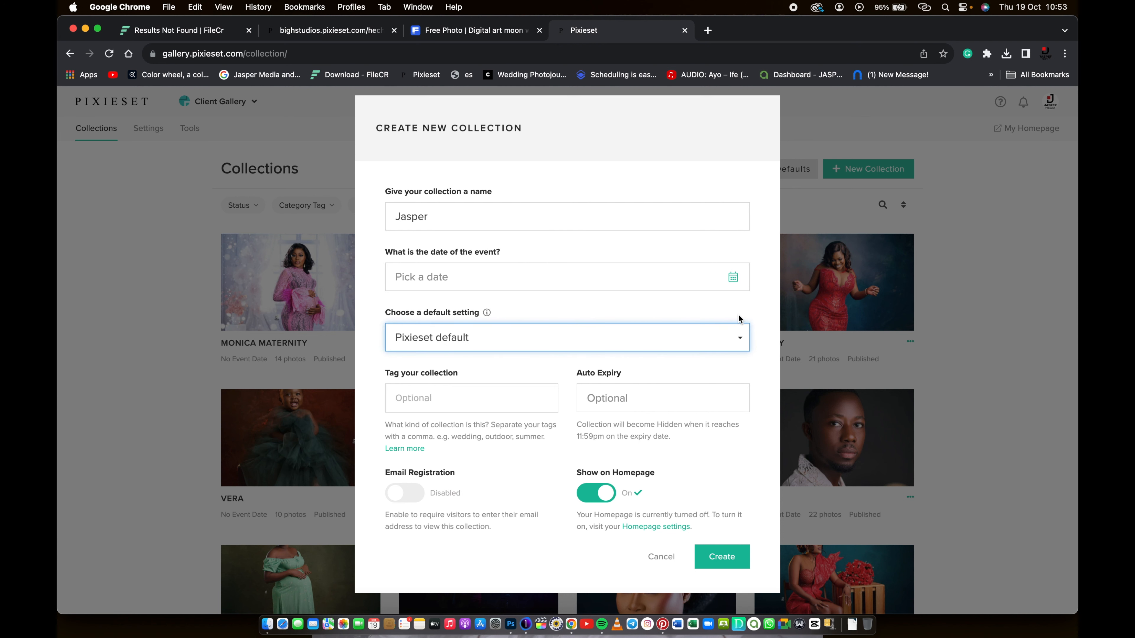
pyautogui.click(500, 407)
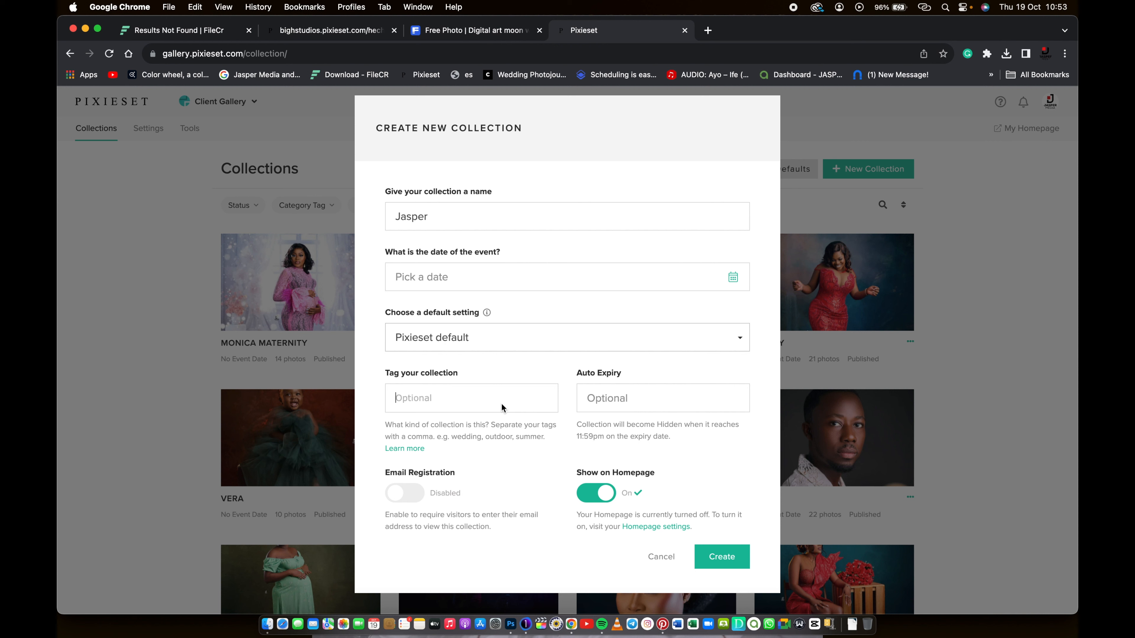
pyautogui.click(500, 405)
pyautogui.write('bir')
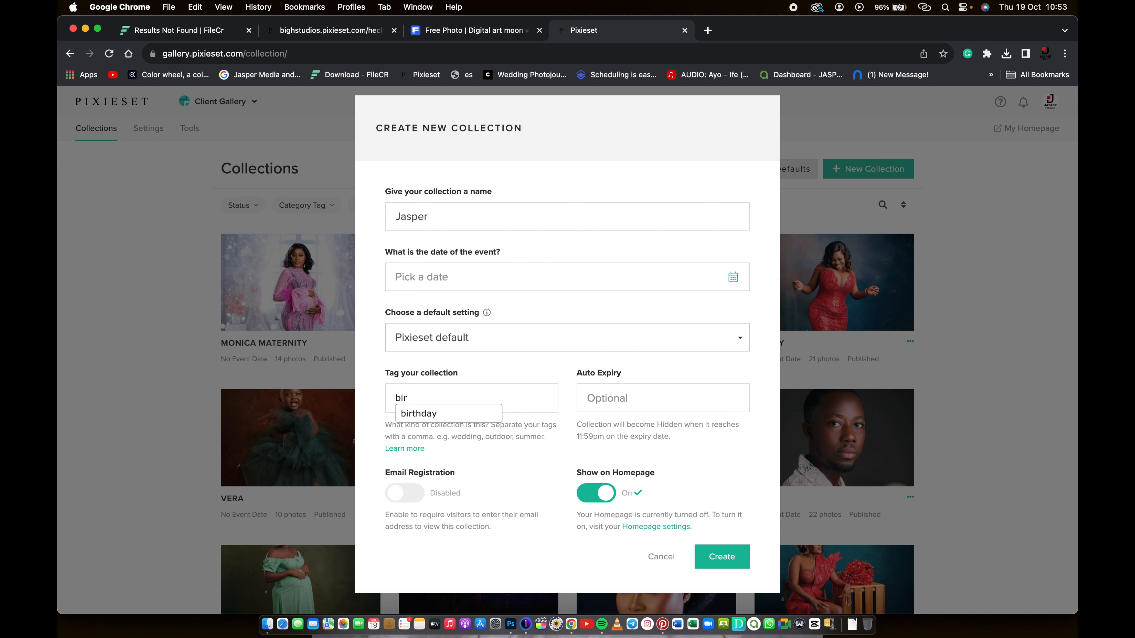
pyautogui.click(458, 418)
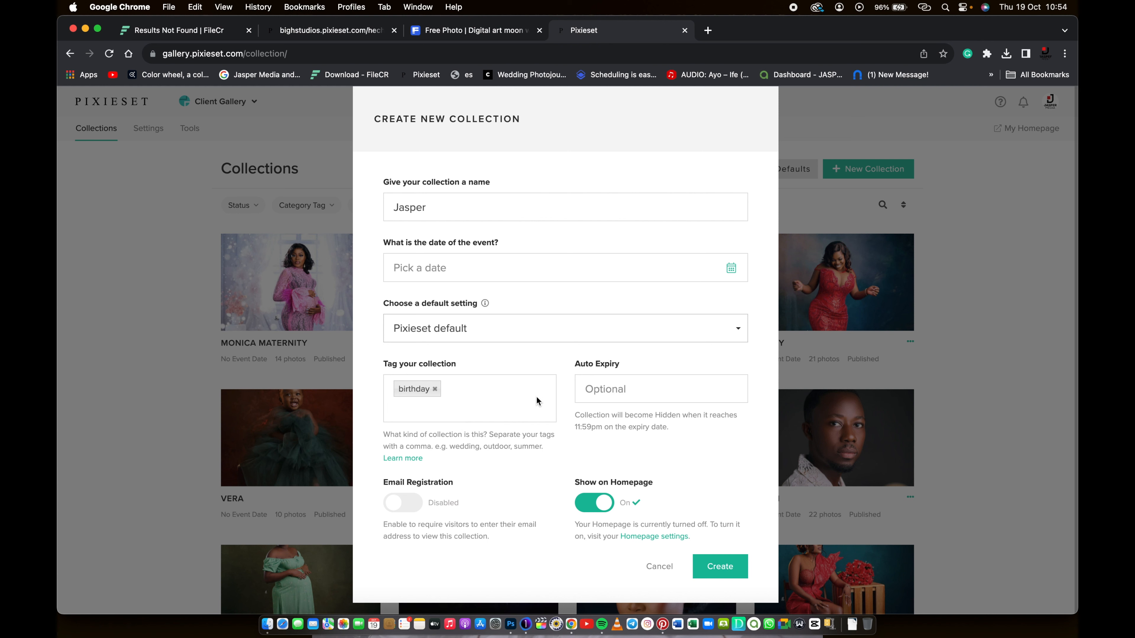
# Step: Check the auto expiry calendar without choosing a date, and create the collection
pyautogui.click(603, 385)
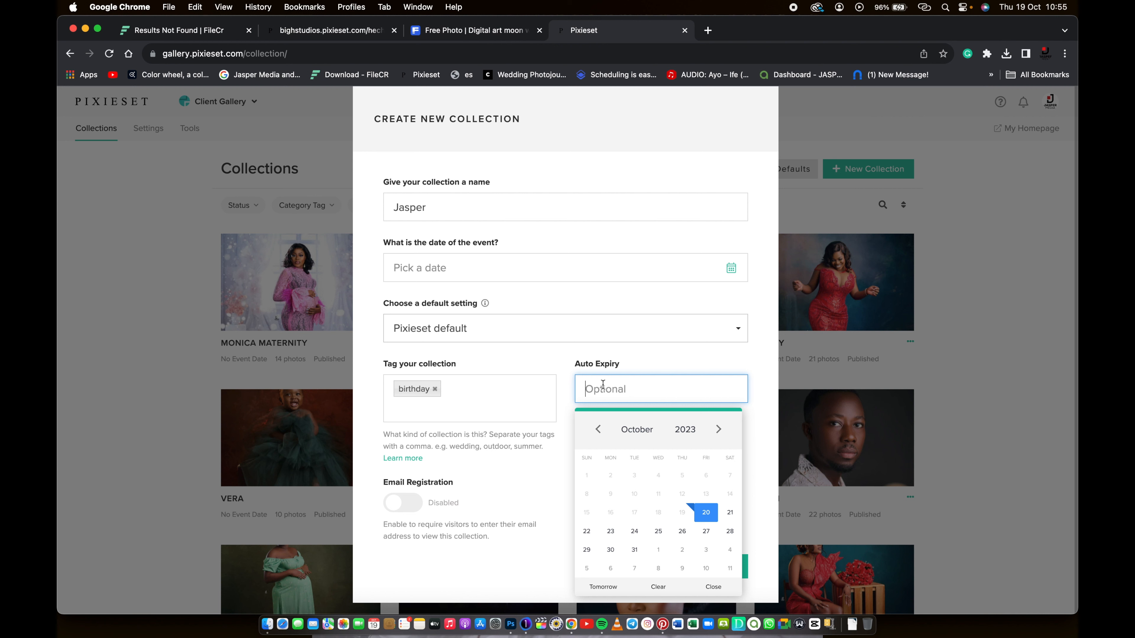
pyautogui.click(628, 365)
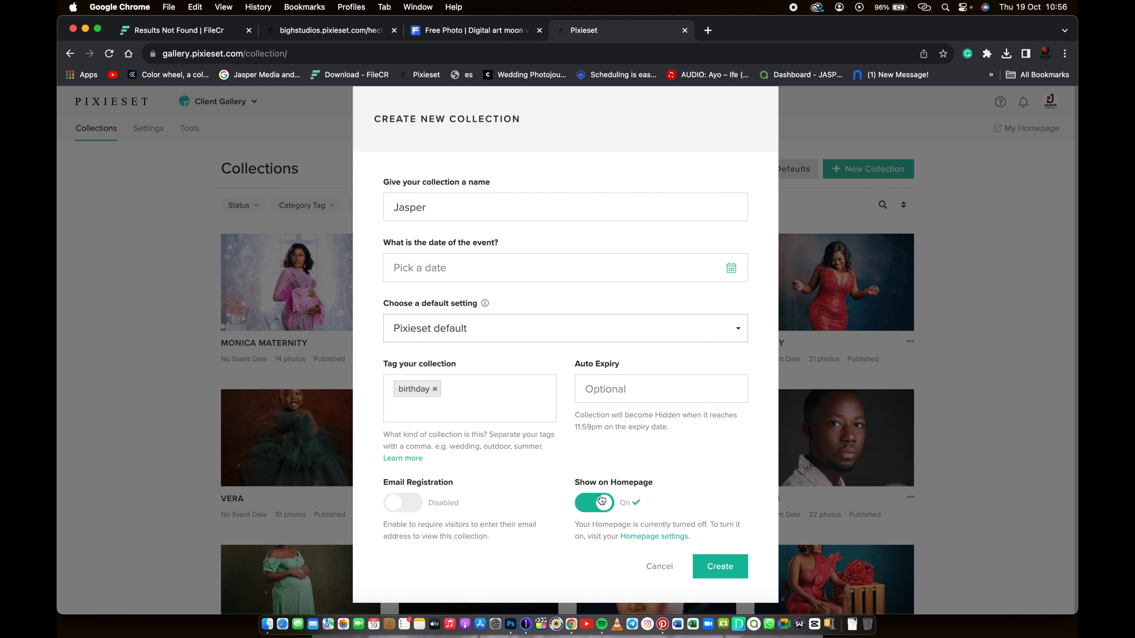
pyautogui.click(726, 572)
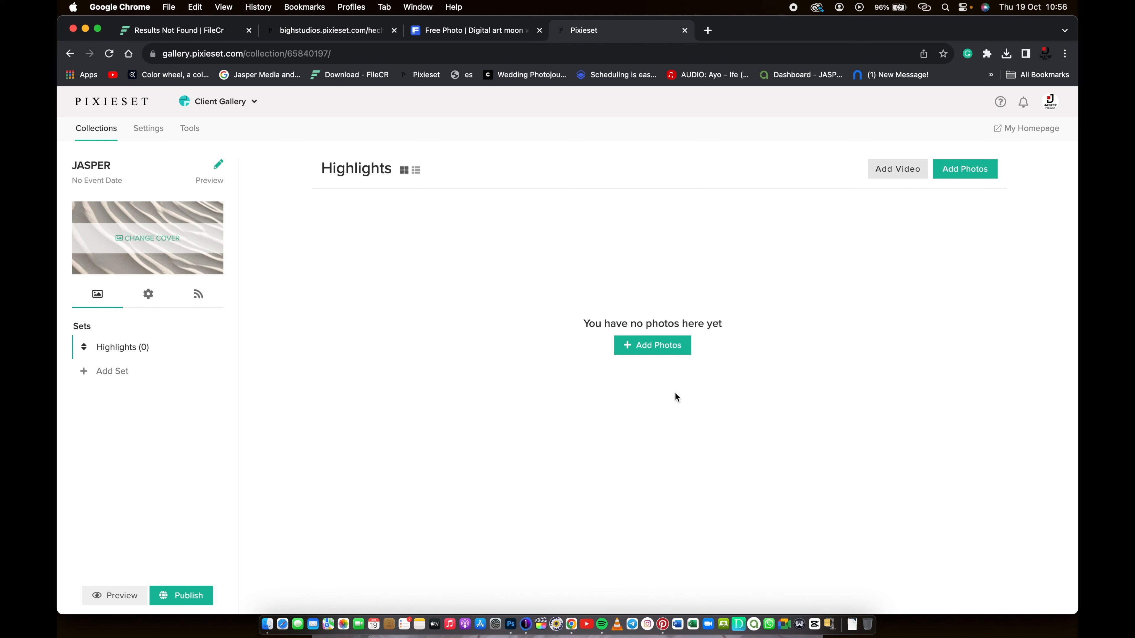
# Step: Upload REV_8895.jpg, REV_8914.jpg and REV_8868.jpg from the Me bolga folder inside IG to the Highlights set
pyautogui.click(660, 352)
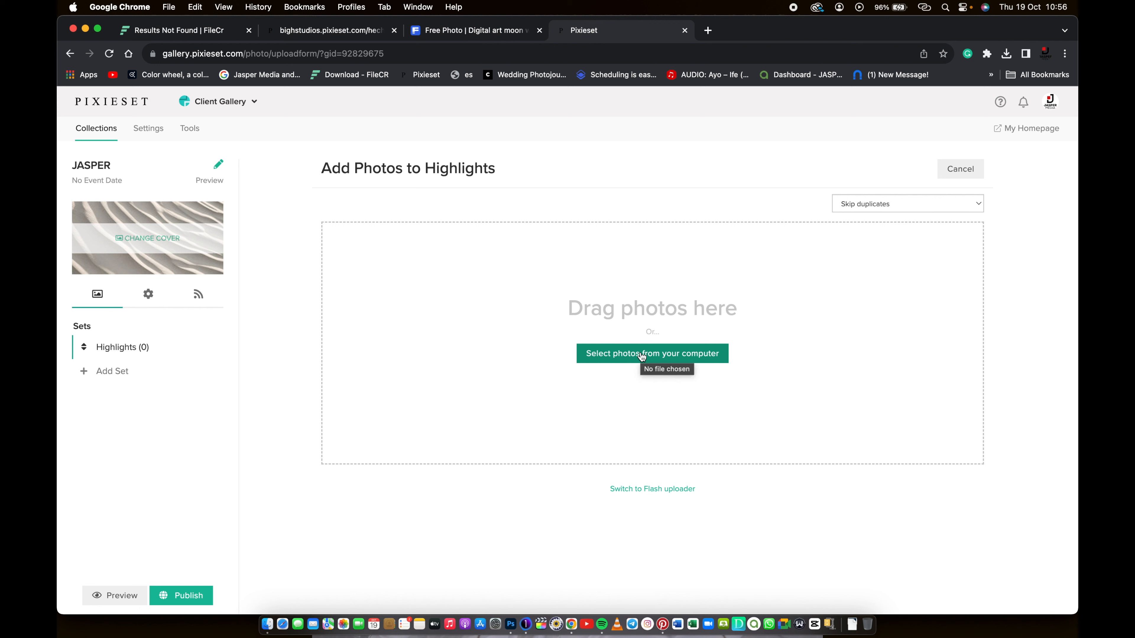
pyautogui.click(665, 362)
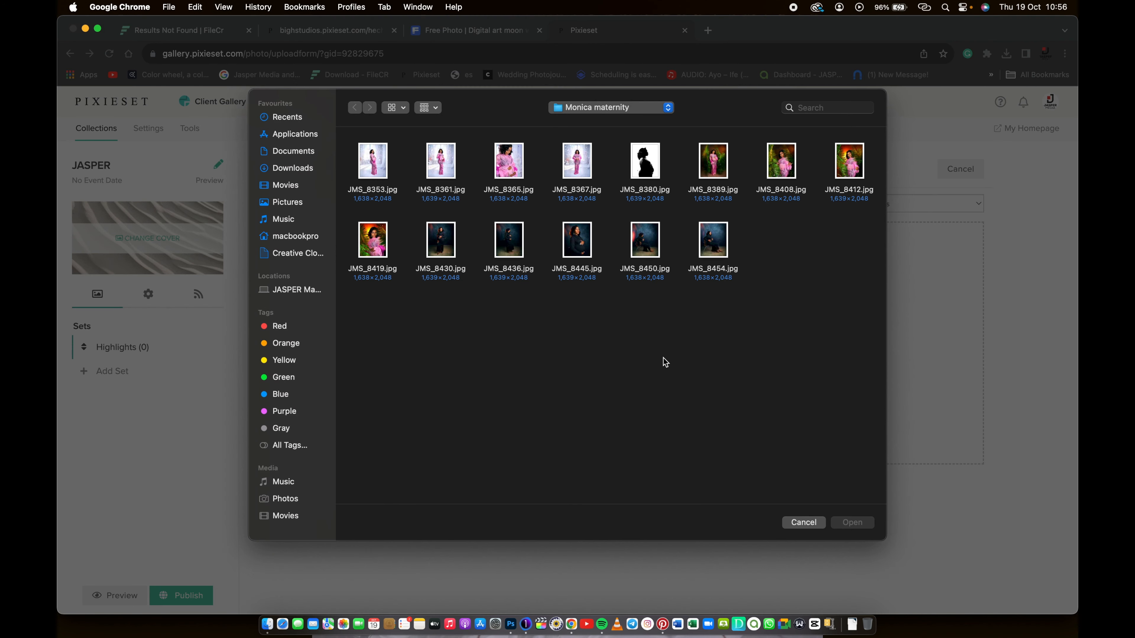
pyautogui.click(580, 110)
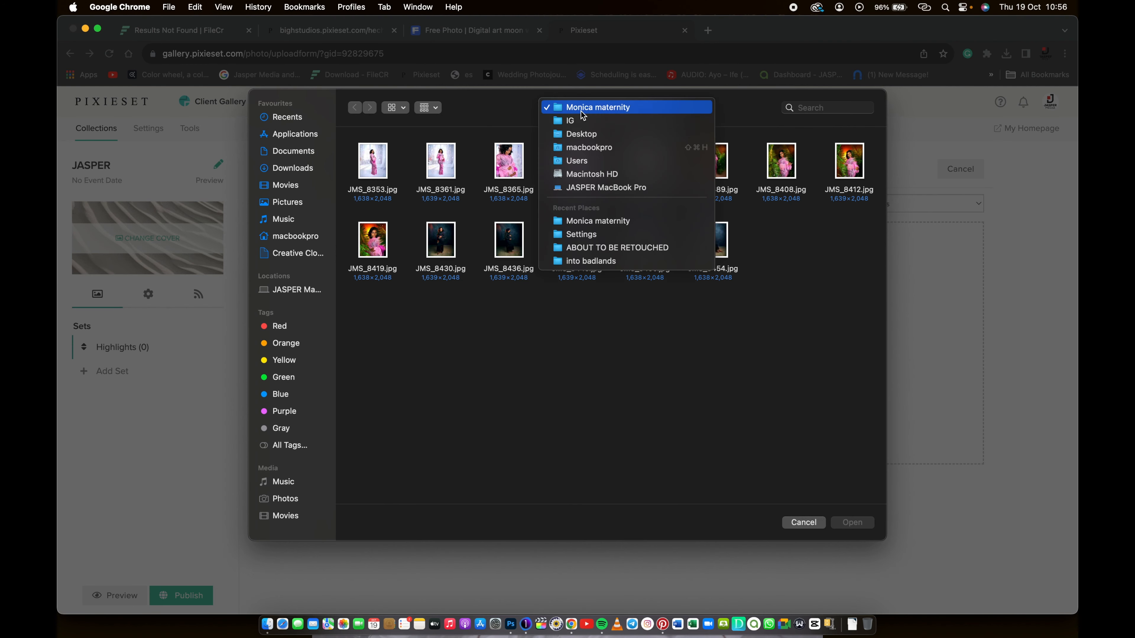
pyautogui.click(578, 123)
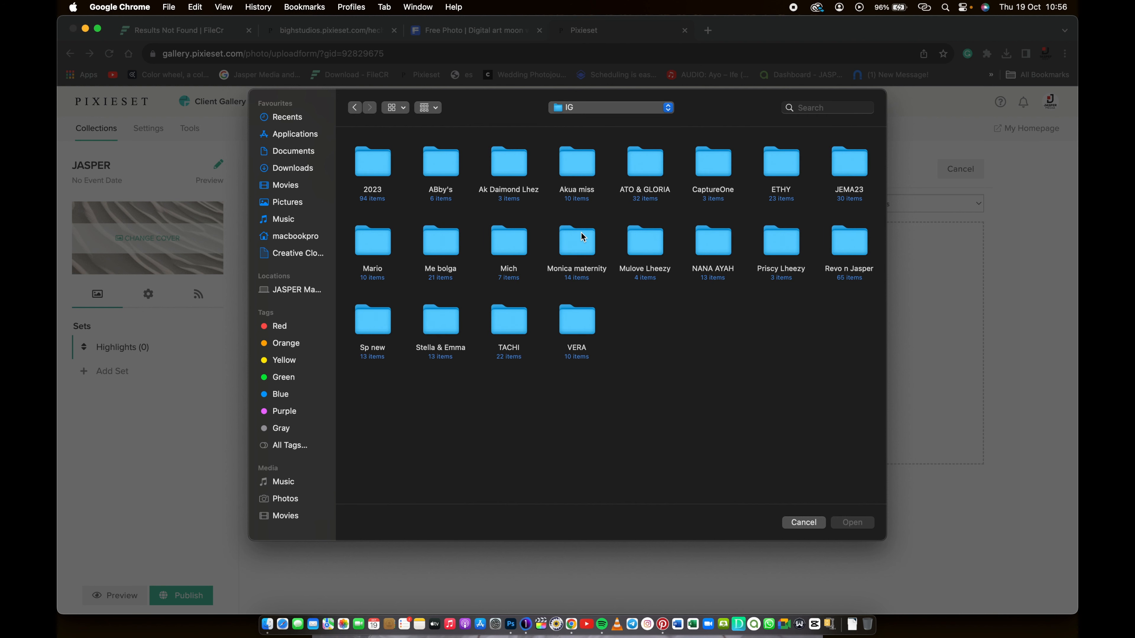
pyautogui.doubleClick(440, 248)
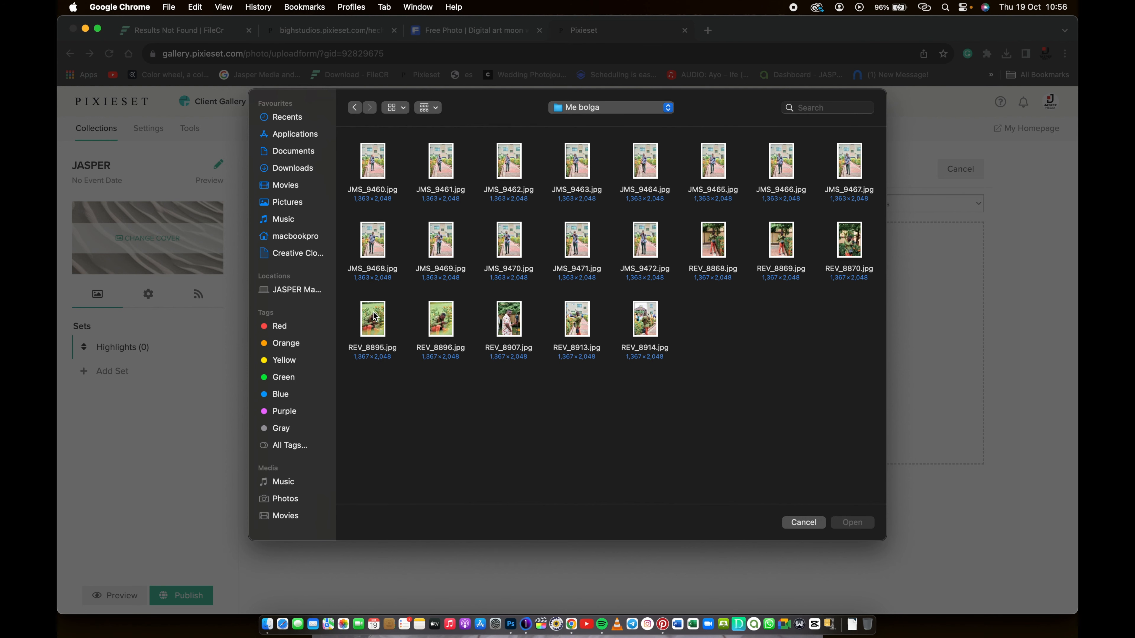
pyautogui.click(374, 317)
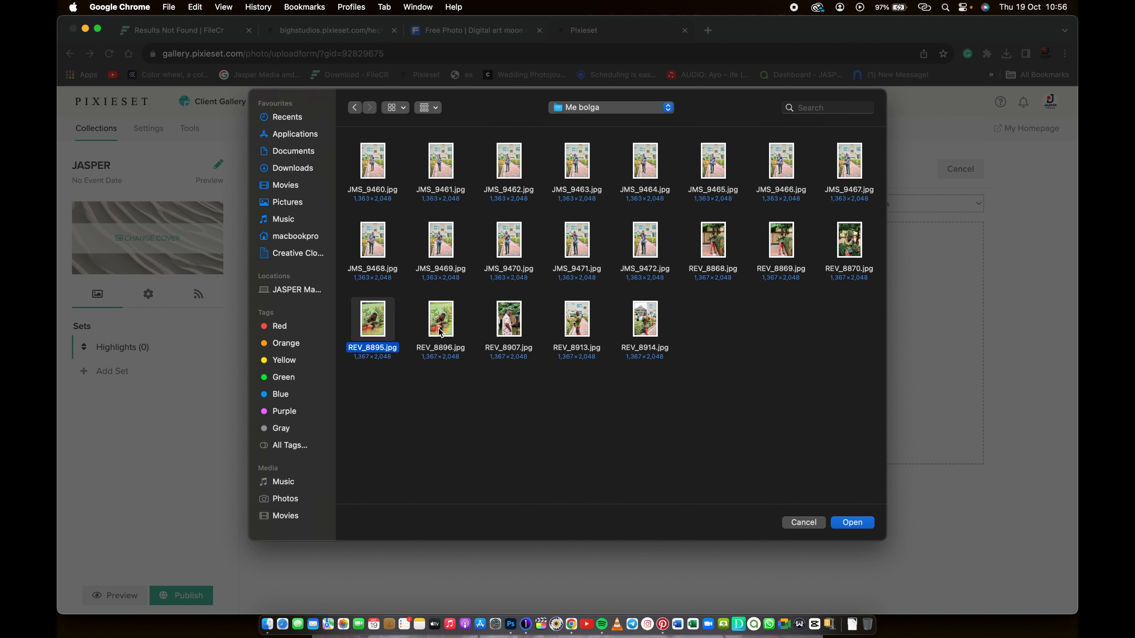
pyautogui.keyDown('super'); pyautogui.click(643, 324); pyautogui.keyUp('super')
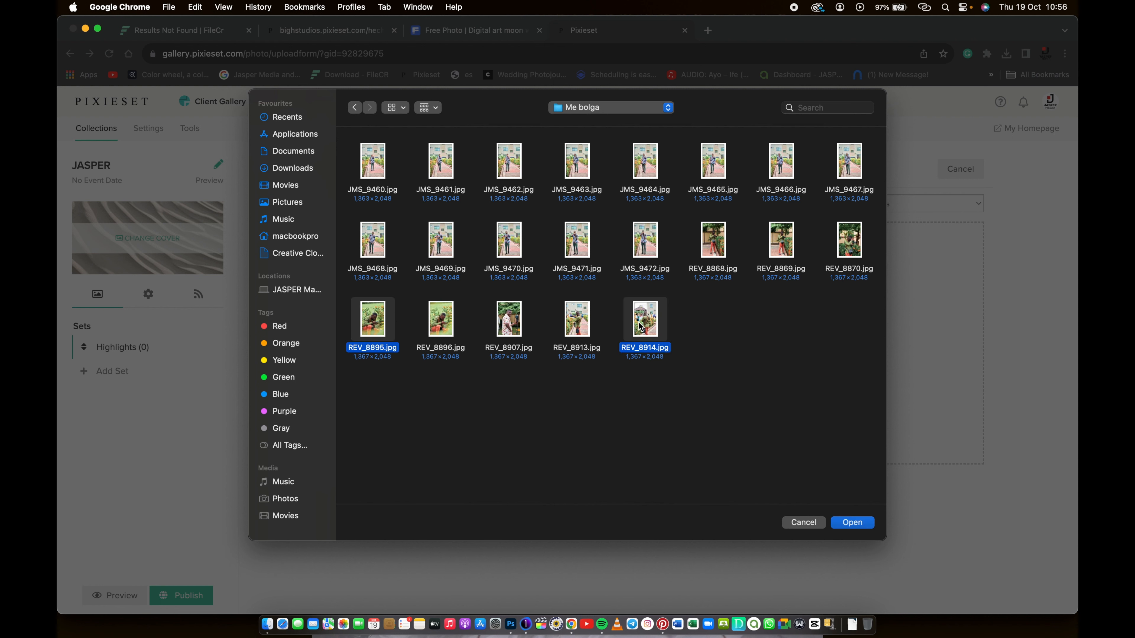
pyautogui.keyDown('super'); pyautogui.click(711, 250); pyautogui.keyUp('super')
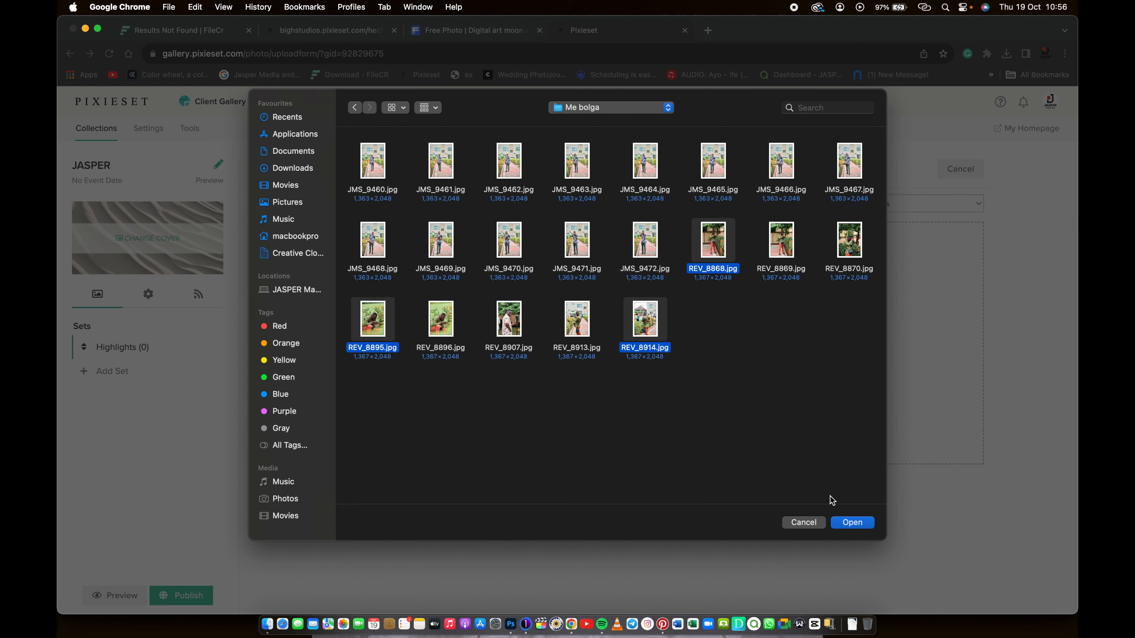
pyautogui.click(851, 522)
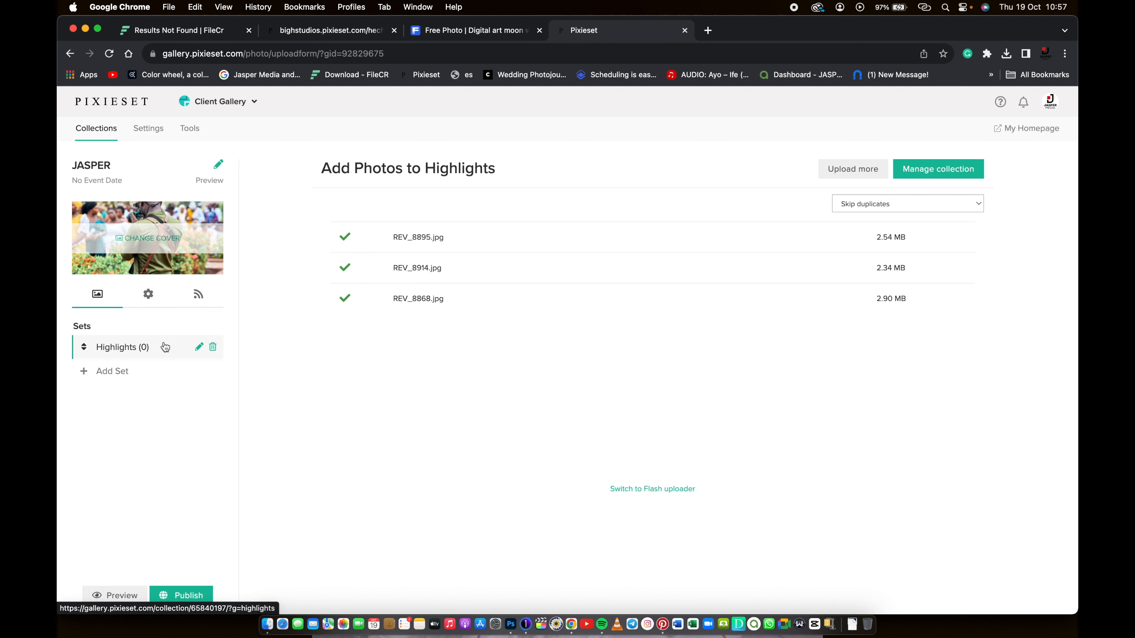
# Step: Make the middle photo in the Highlights set, the man crouching with a phone, the collection's cover
pyautogui.click(143, 352)
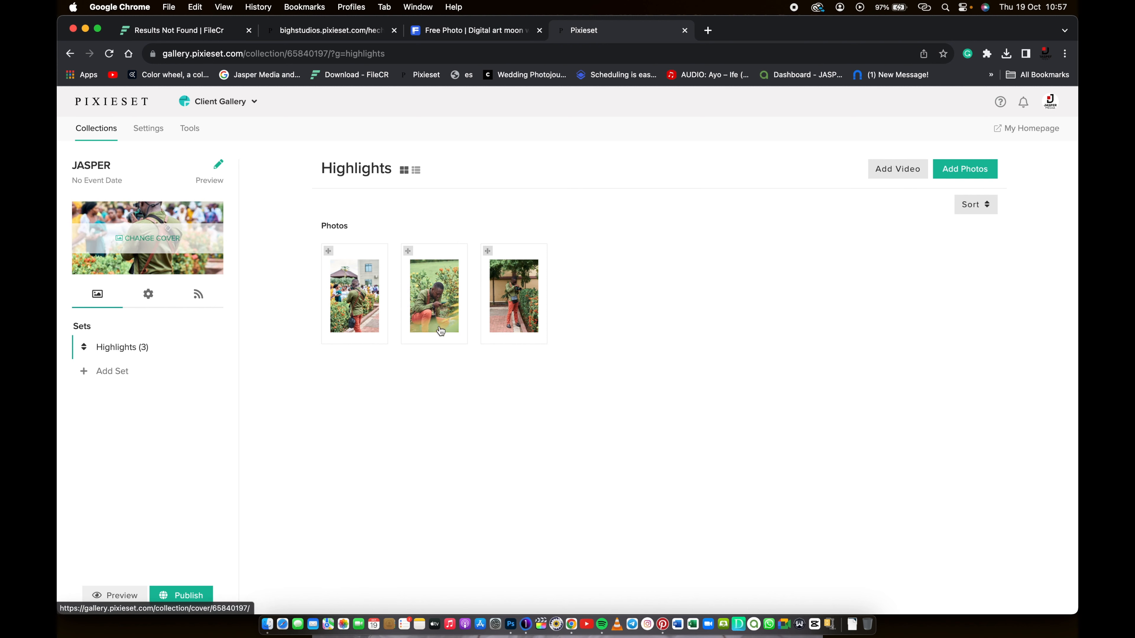
pyautogui.click(442, 309)
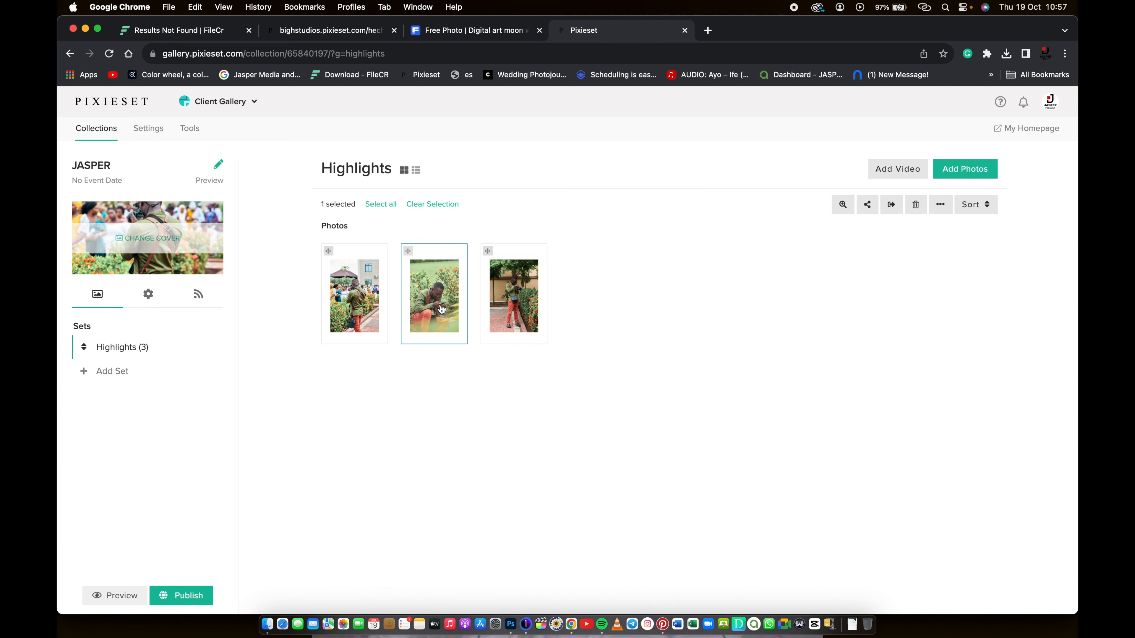
pyautogui.click(940, 206)
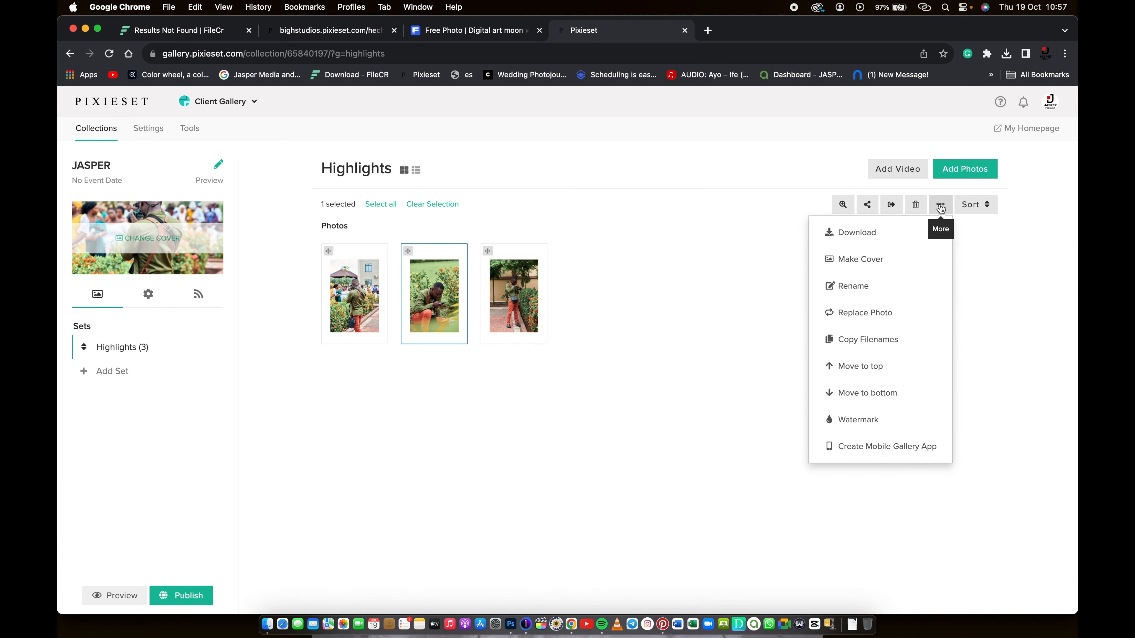
pyautogui.click(860, 259)
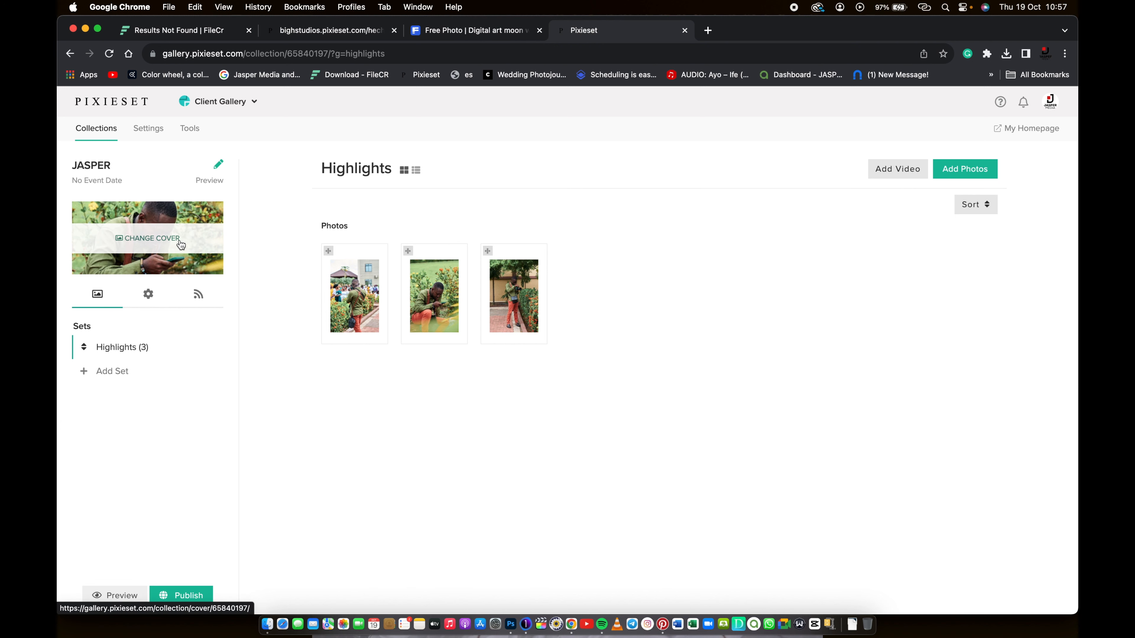
# Step: Open the cover's design settings and move the cover photo's focal point up beside the man's face
pyautogui.click(161, 242)
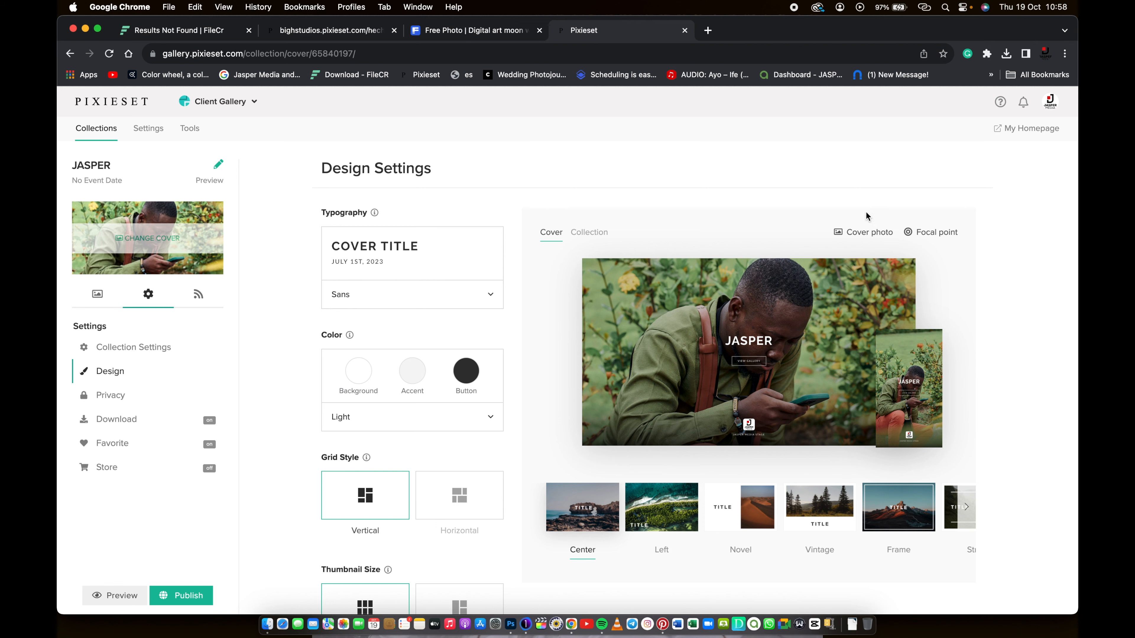
pyautogui.click(938, 233)
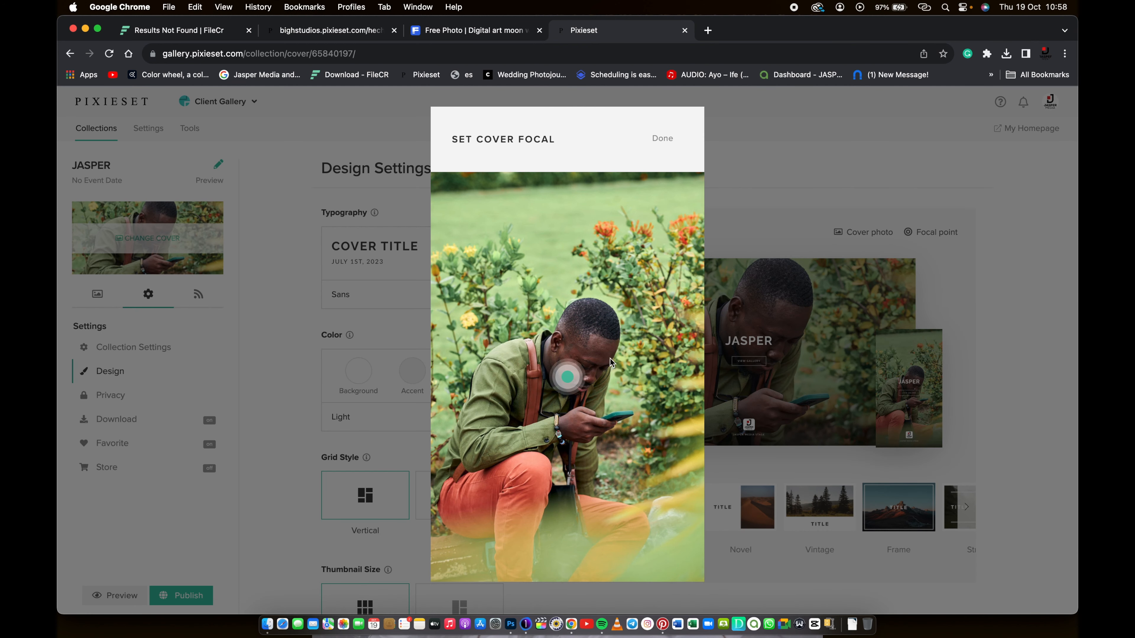
pyautogui.moveTo(568, 380); pyautogui.dragTo(570, 344)
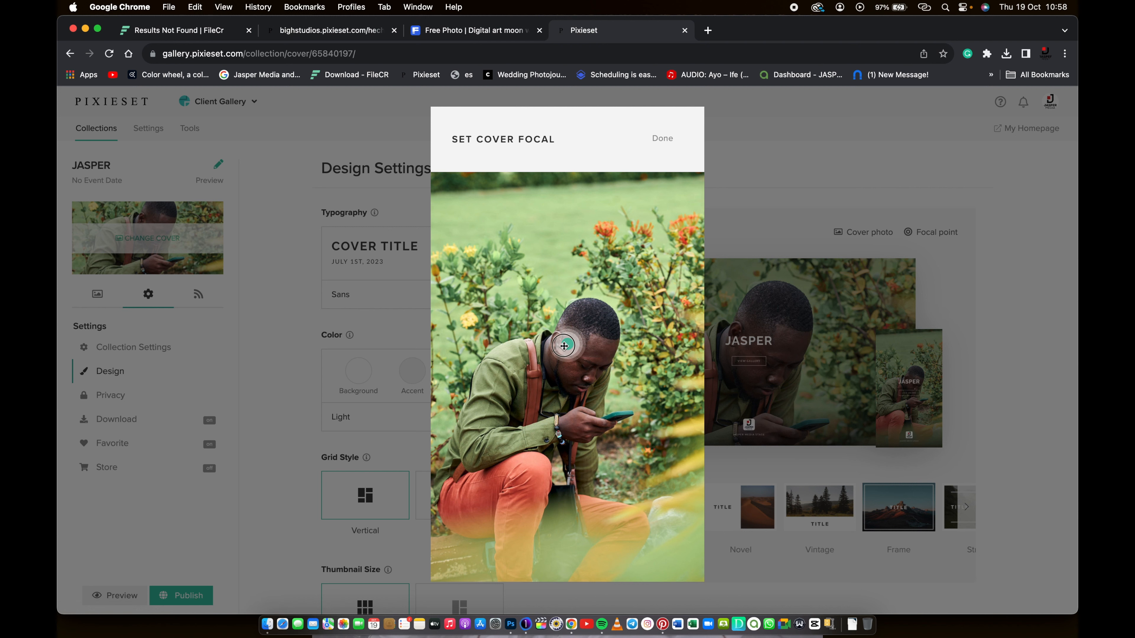
pyautogui.moveTo(561, 344); pyautogui.dragTo(564, 353)
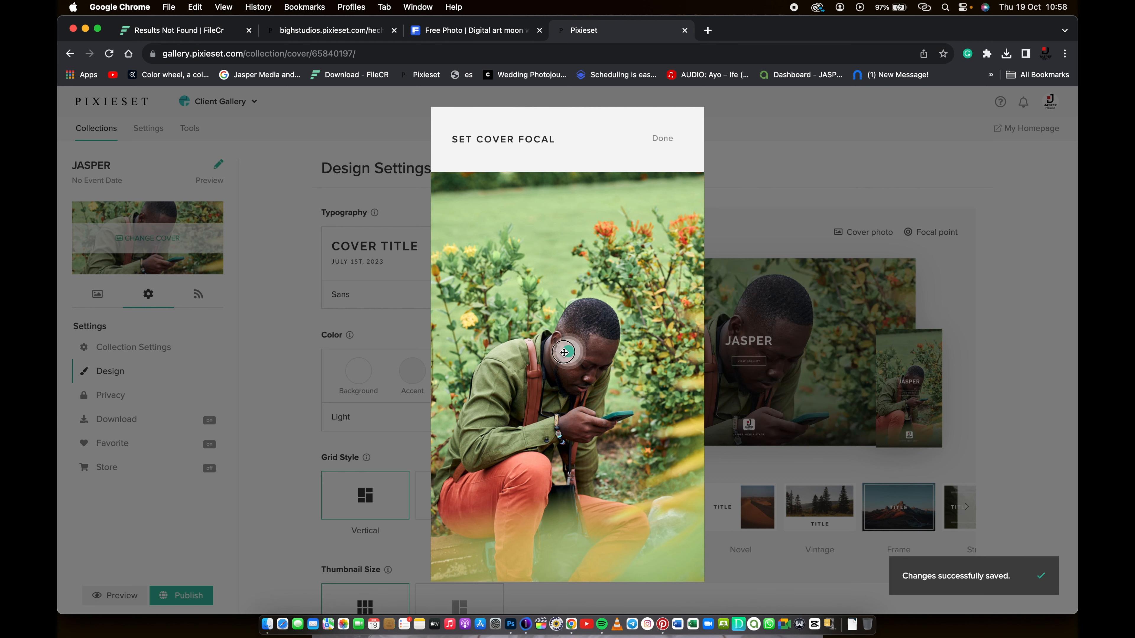
# Step: Move the cover photo's focal point slightly lower beside the man's chin, save it, and apply the Left cover style
pyautogui.moveTo(564, 352); pyautogui.dragTo(563, 362)
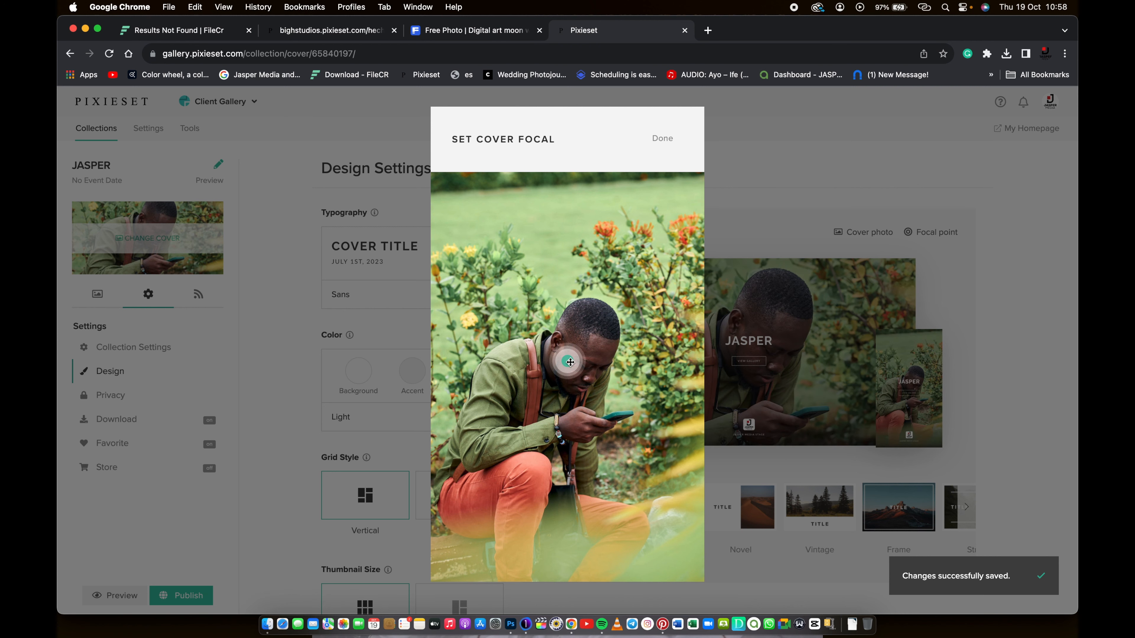
pyautogui.click(664, 137)
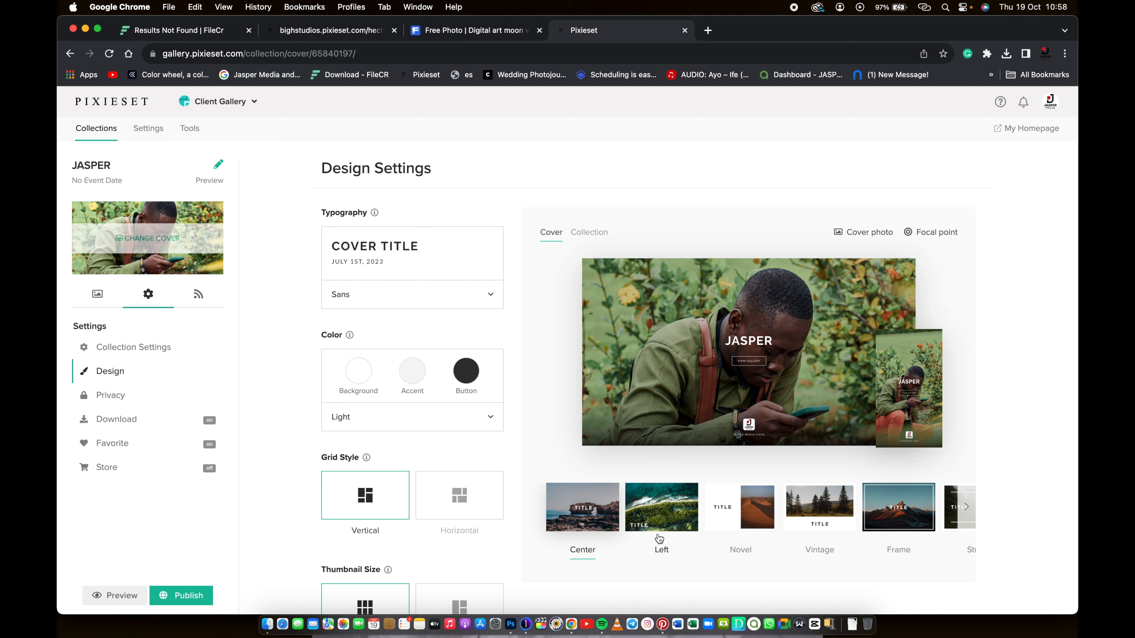
pyautogui.click(657, 523)
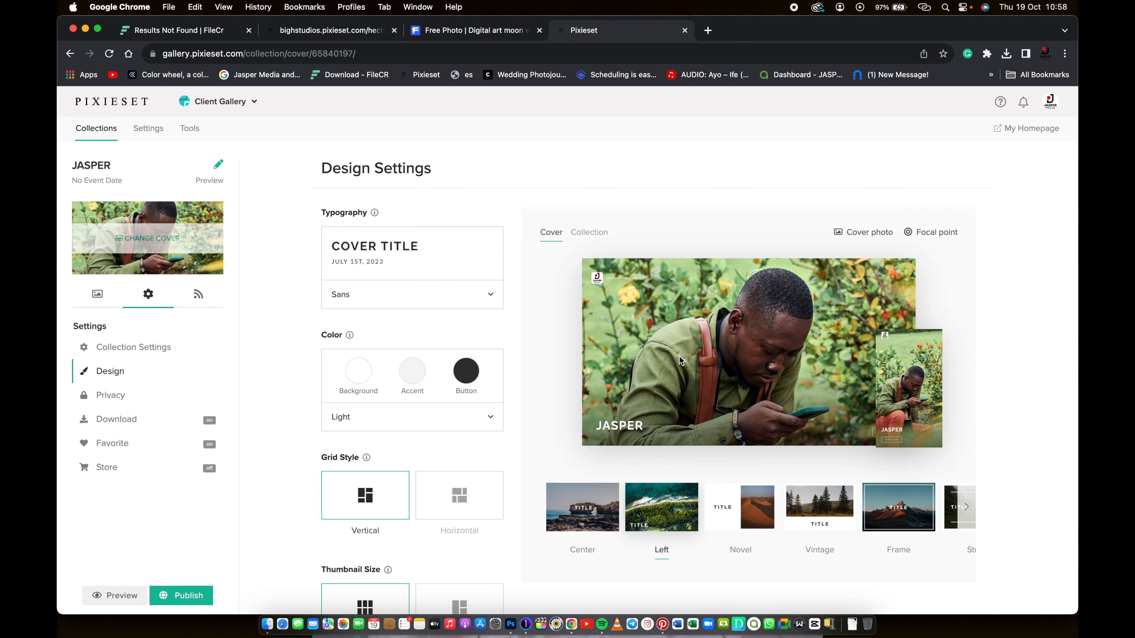
pyautogui.scroll(-3, 356, 364)
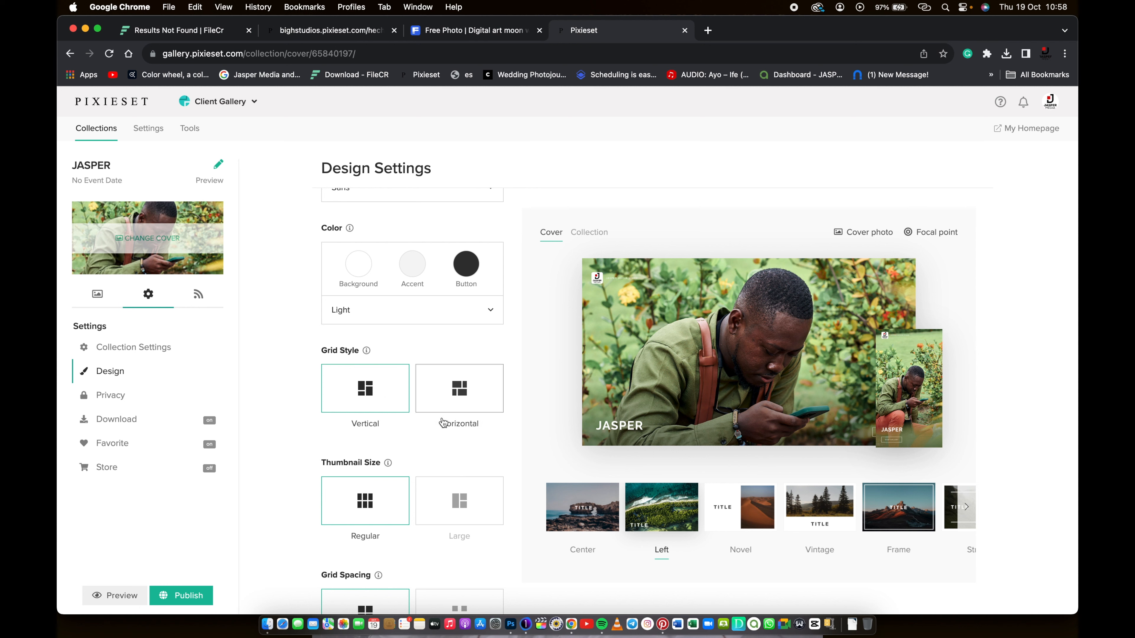
pyautogui.scroll(-5, 461, 466)
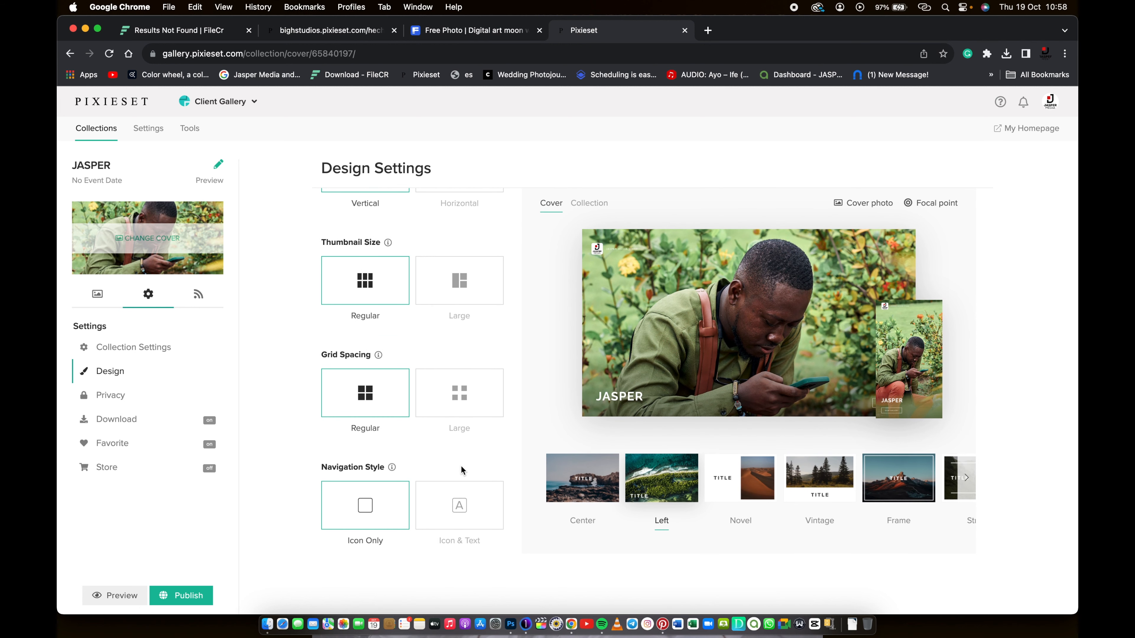
pyautogui.scroll(7, 461, 466)
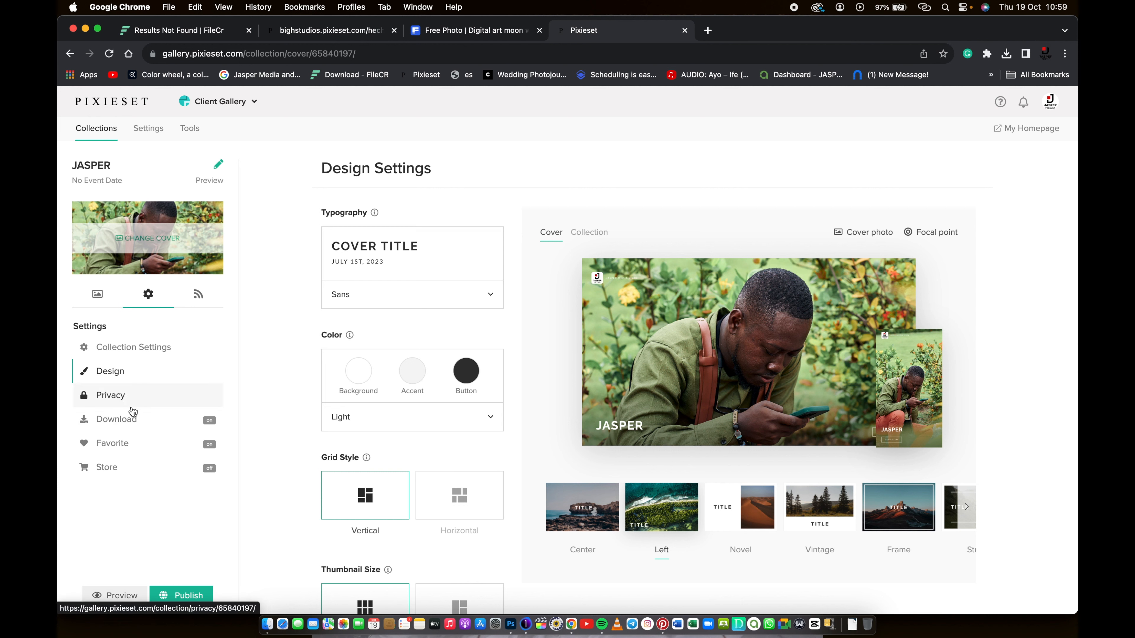
# Step: In the download settings, set the Web Size download to 2048px and expand the photo download options
pyautogui.click(135, 420)
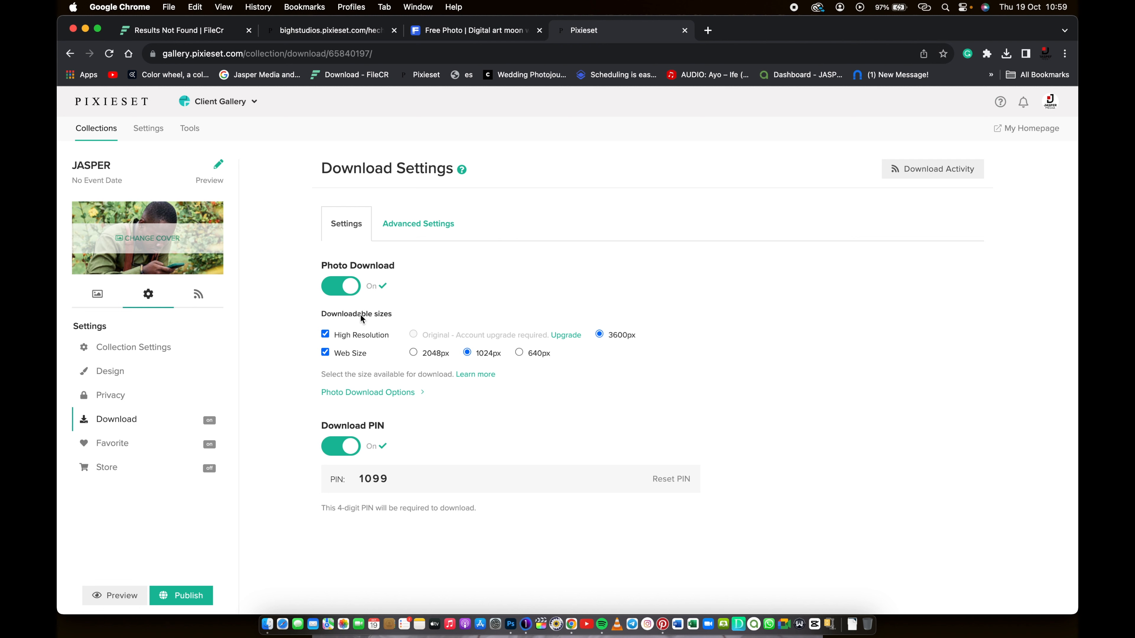
pyautogui.click(430, 357)
pyautogui.click(405, 394)
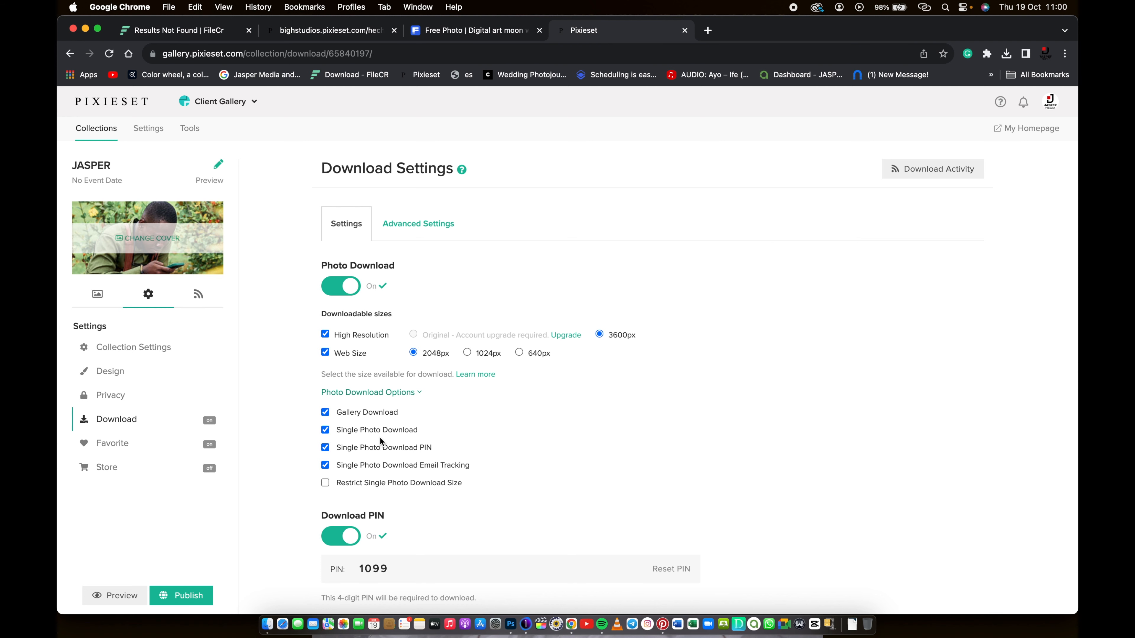
# Step: Turn off the download PIN for the collection, confirming that it is not required
pyautogui.scroll(-2, 379, 436)
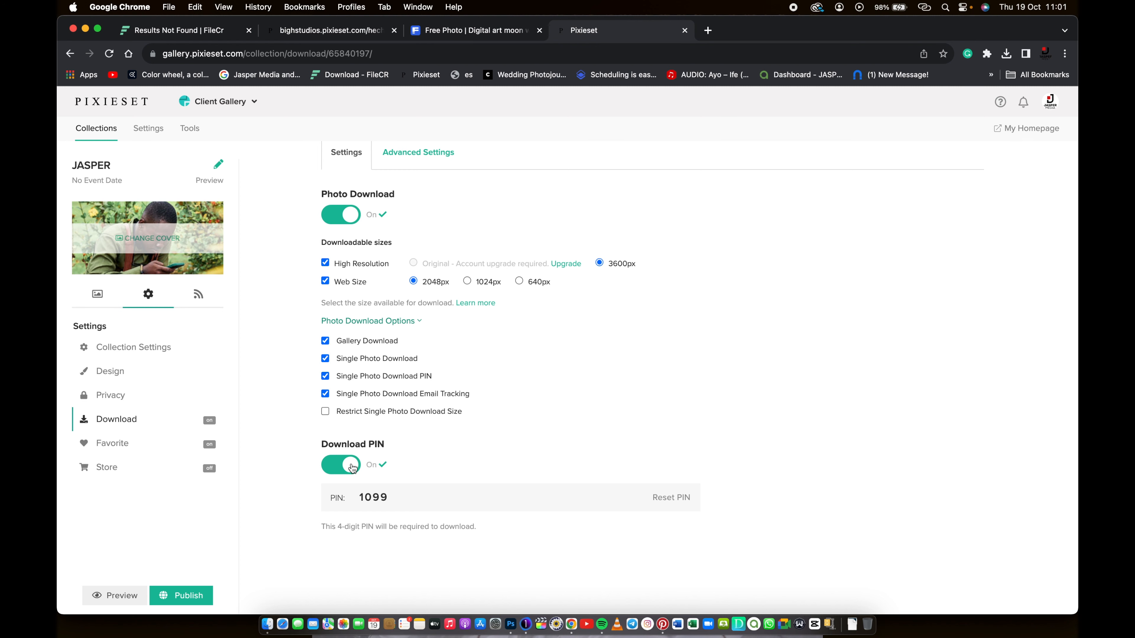
pyautogui.click(352, 468)
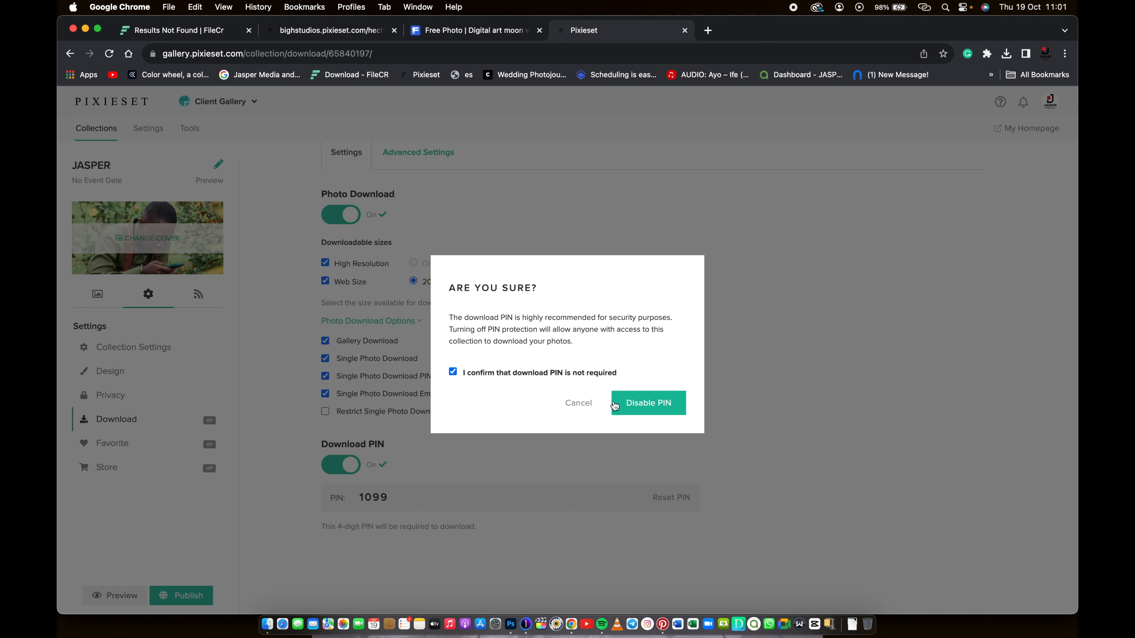
pyautogui.click(660, 401)
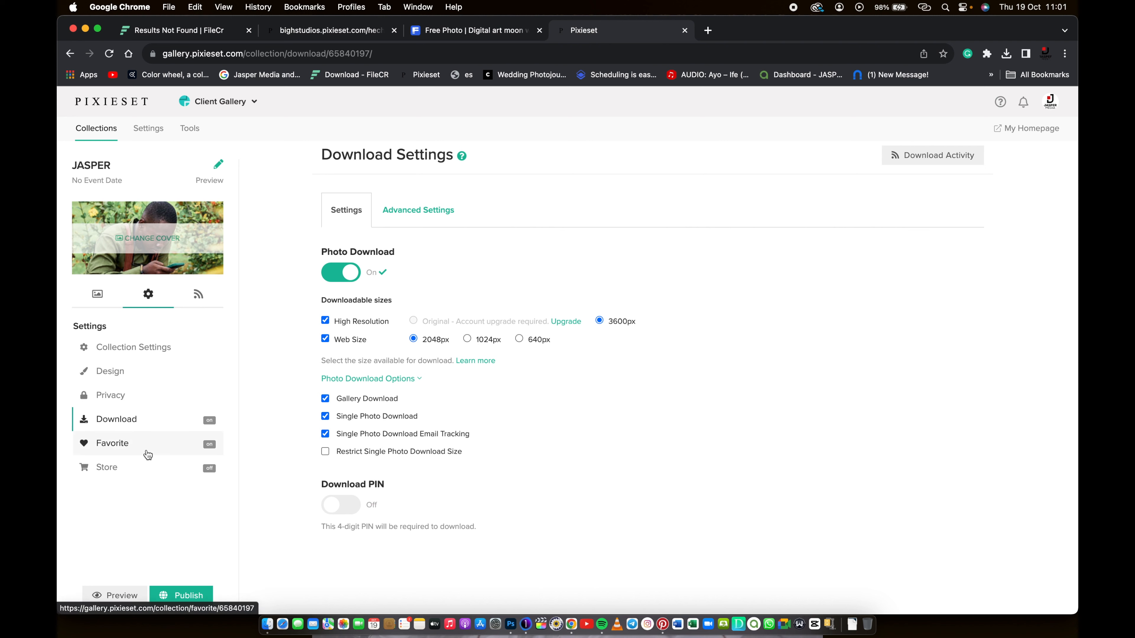
# Step: Review the collection's privacy settings and its design settings down to the navigation style
pyautogui.click(143, 398)
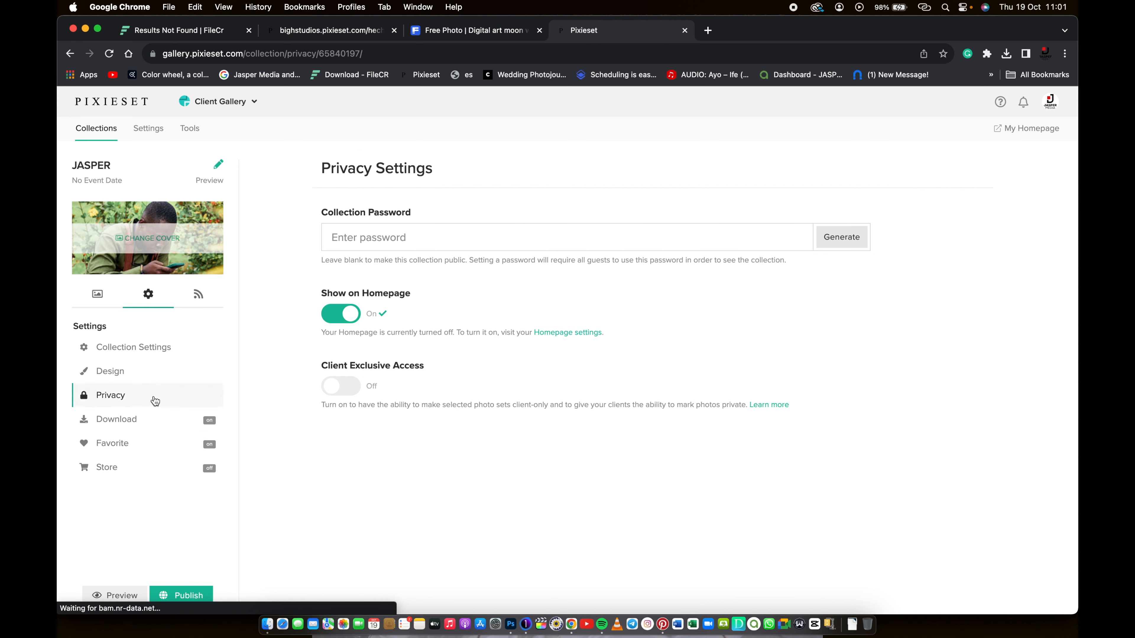
pyautogui.click(144, 376)
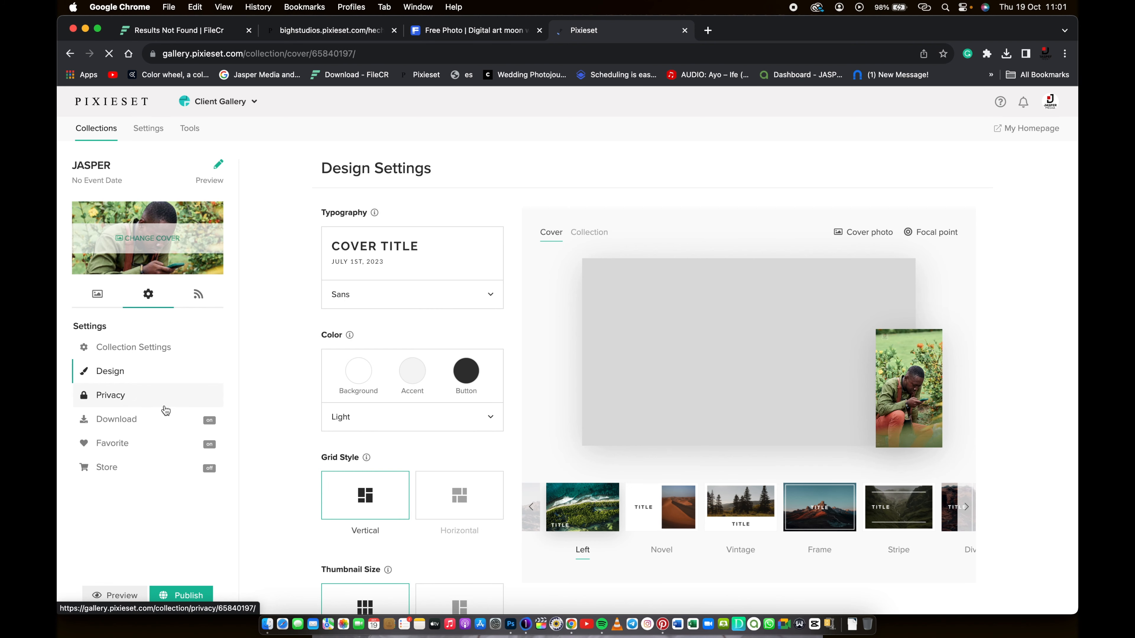
pyautogui.scroll(-7, 166, 412)
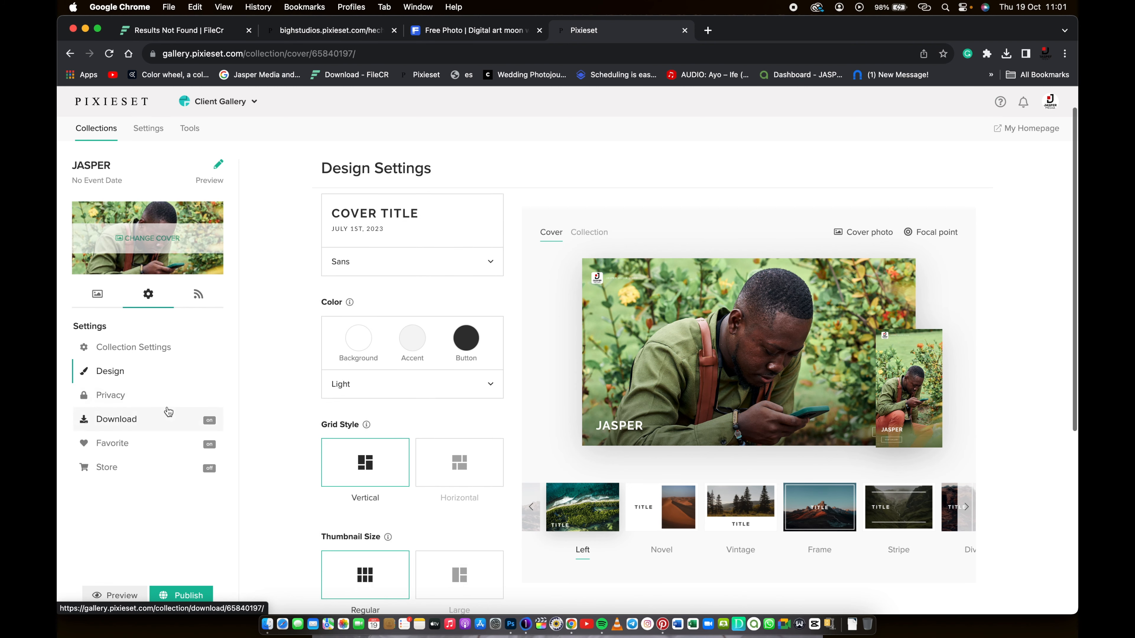
pyautogui.scroll(-1, 168, 411)
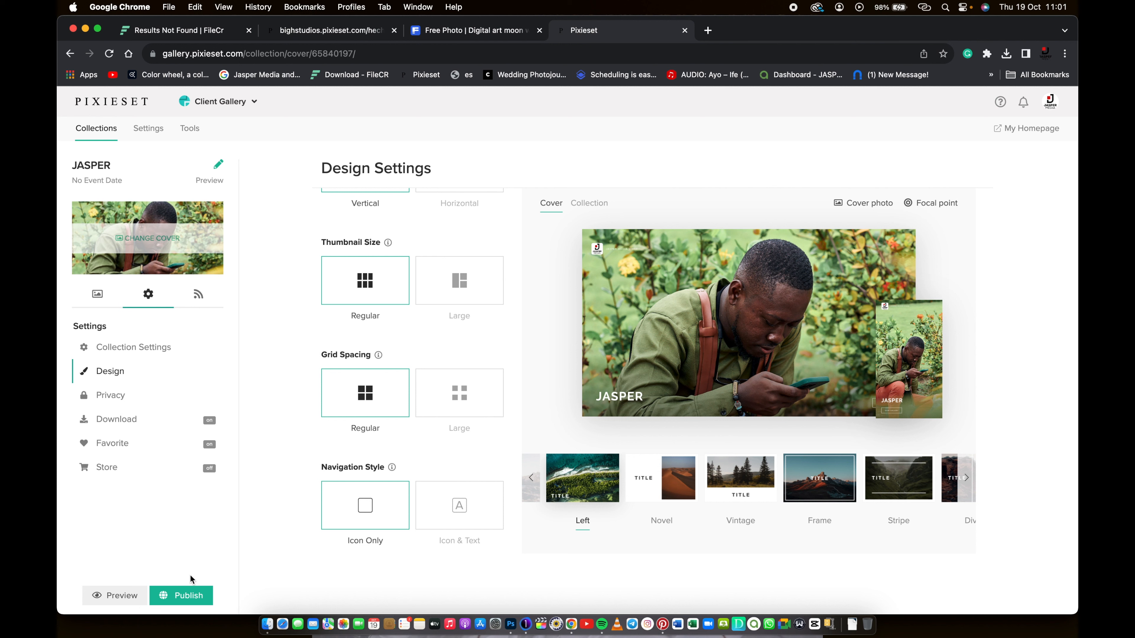
# Step: Publish the collection and view its direct link for sharing with the client
pyautogui.click(190, 596)
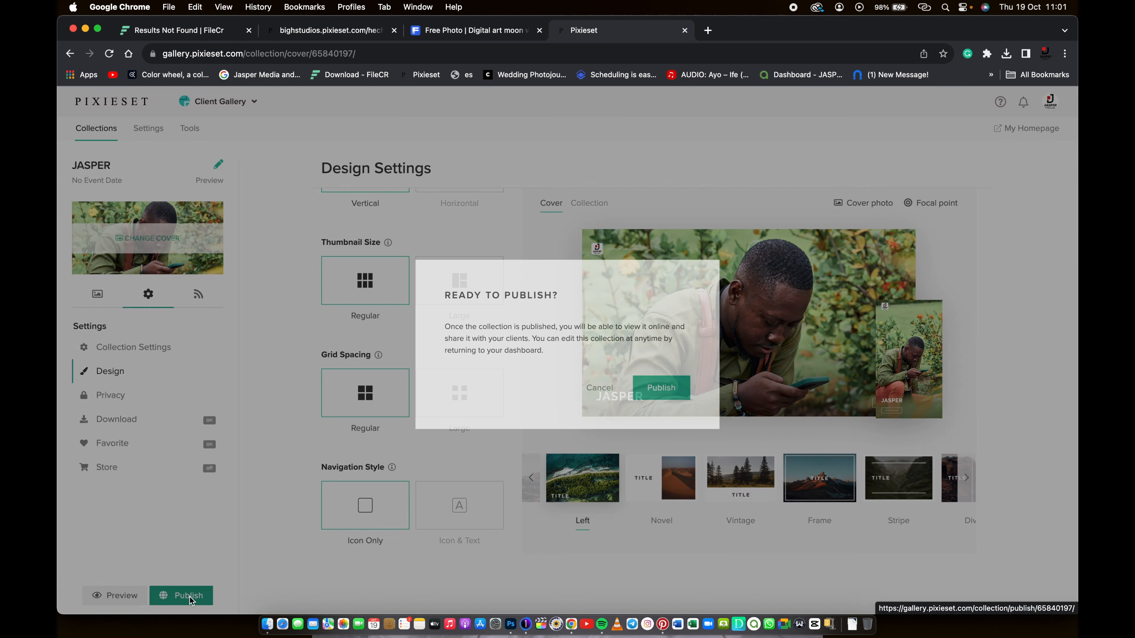
pyautogui.click(652, 452)
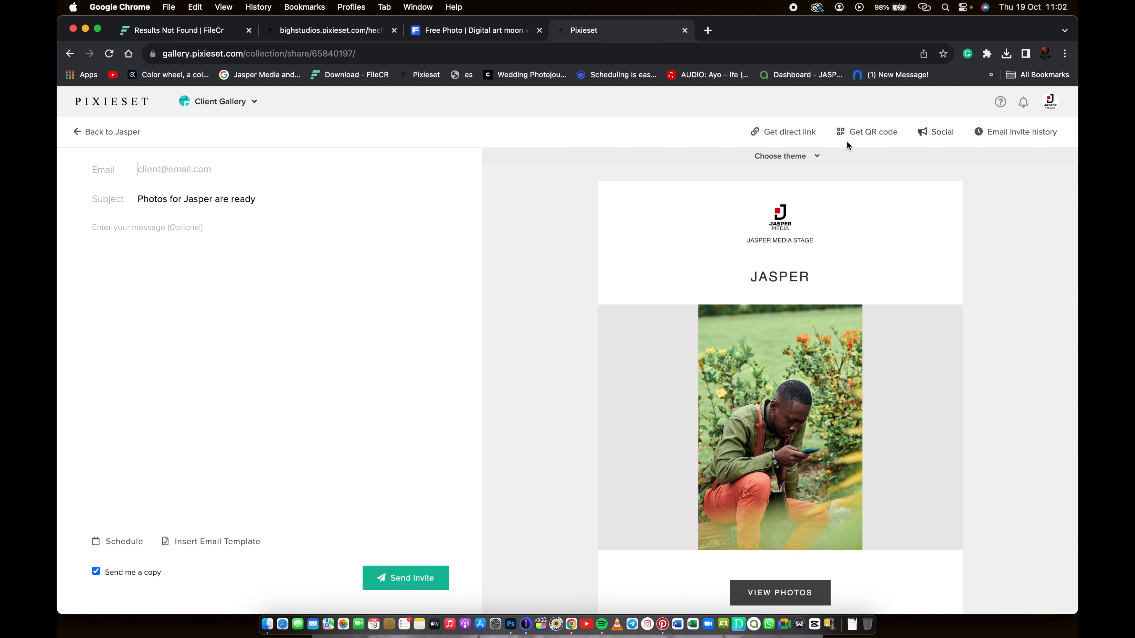
pyautogui.click(786, 133)
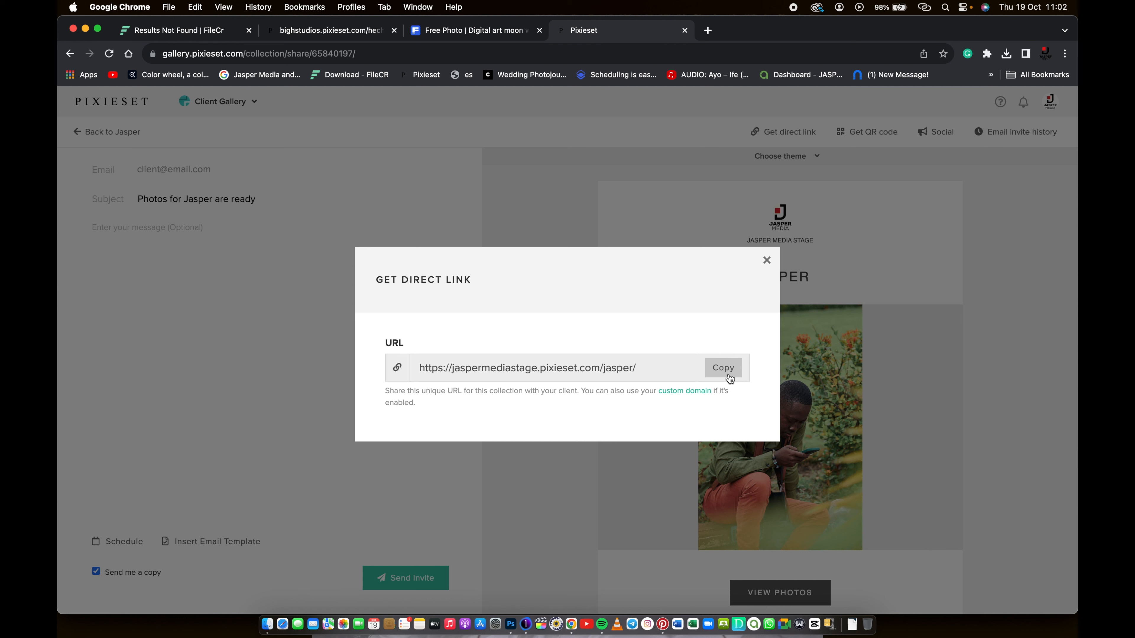
pyautogui.click(766, 260)
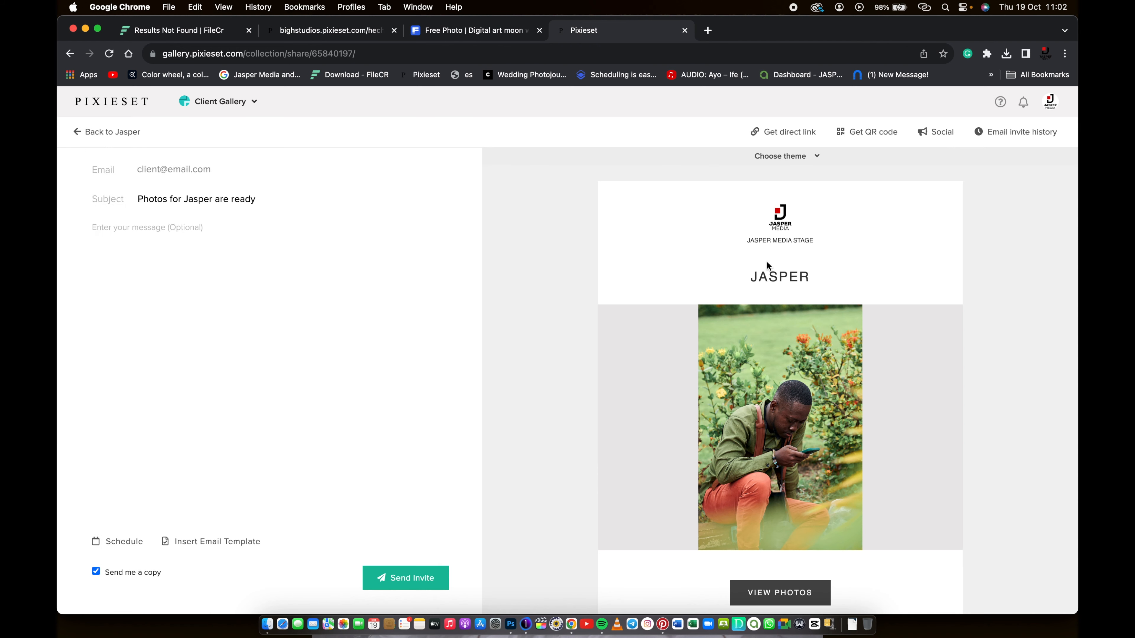
# Step: Open the most recent download notification and examine that collection's gallery and single photo download activity
pyautogui.click(1023, 102)
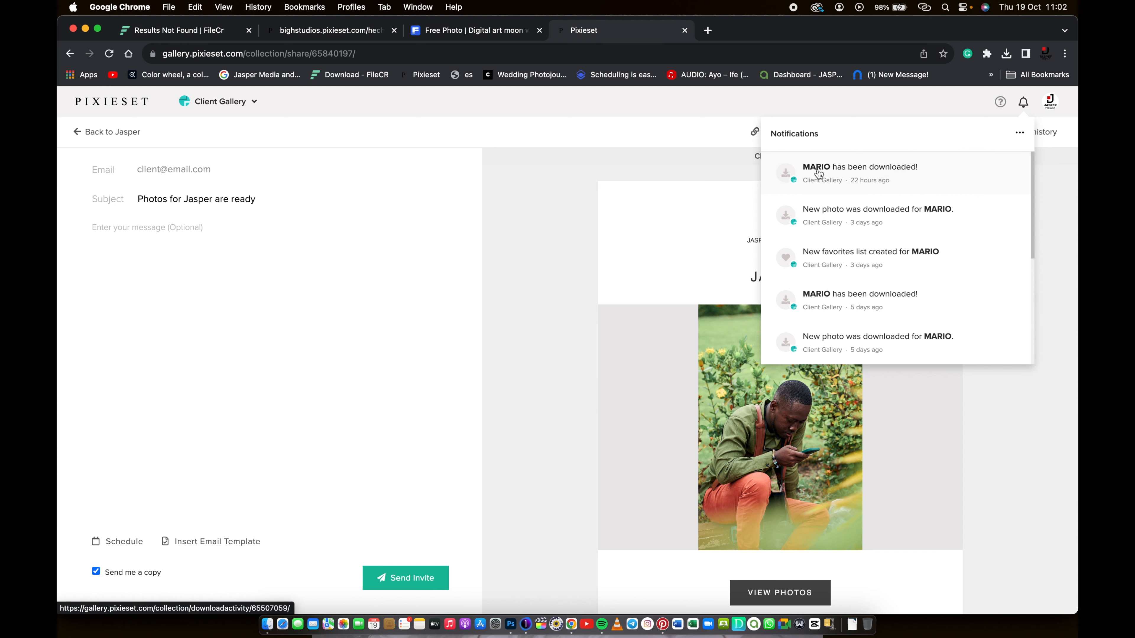
pyautogui.click(909, 177)
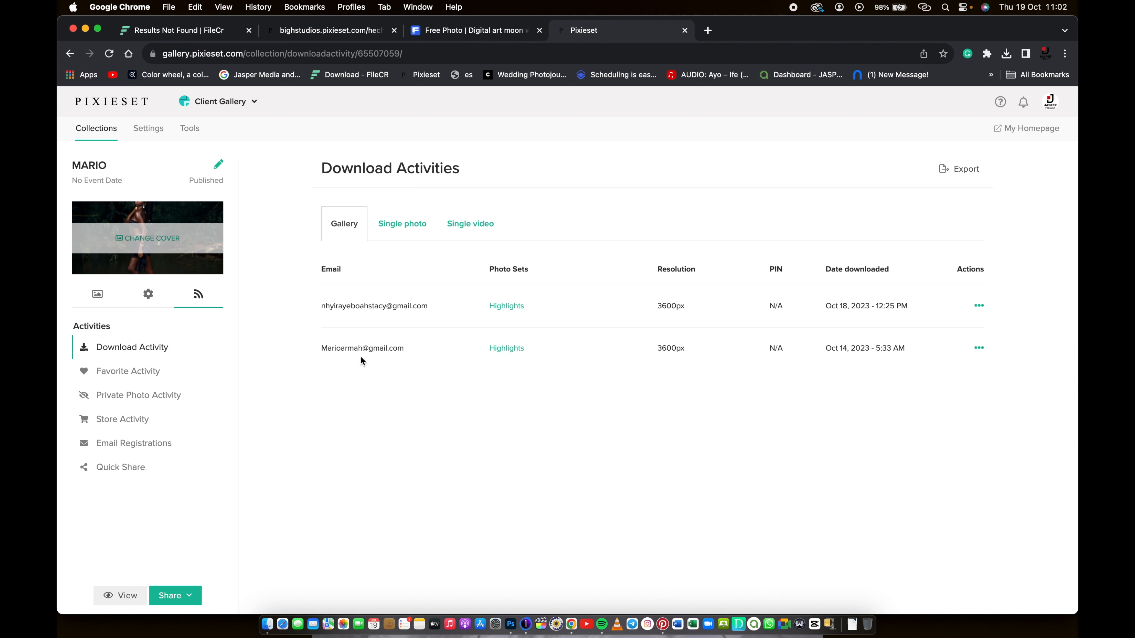
pyautogui.click(402, 234)
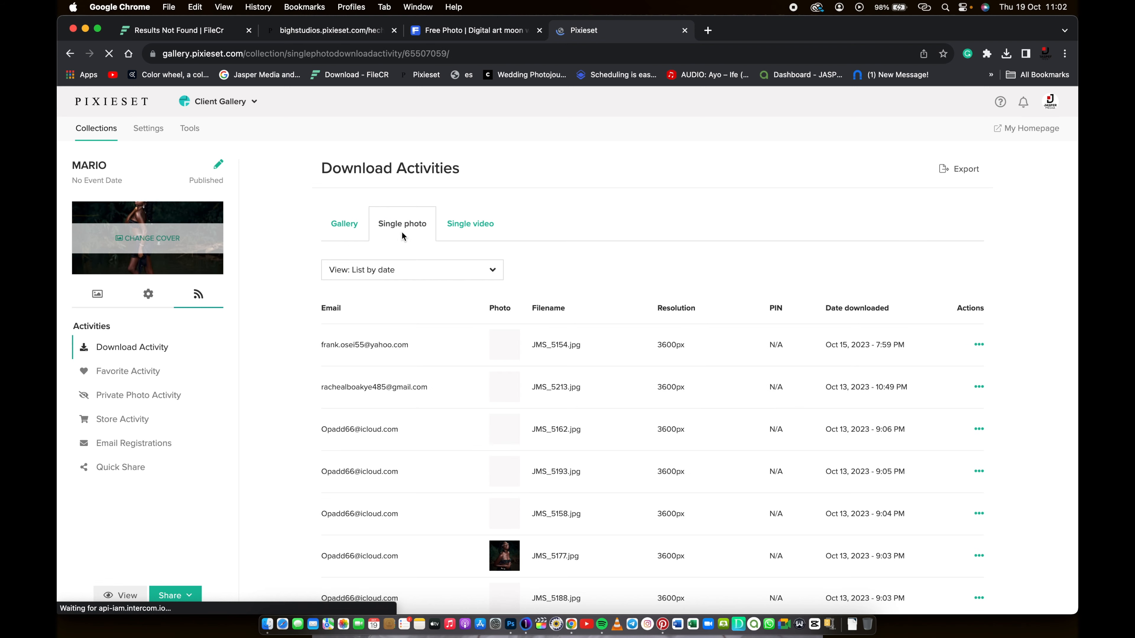
pyautogui.scroll(-4, 420, 385)
pyautogui.scroll(-12, 421, 387)
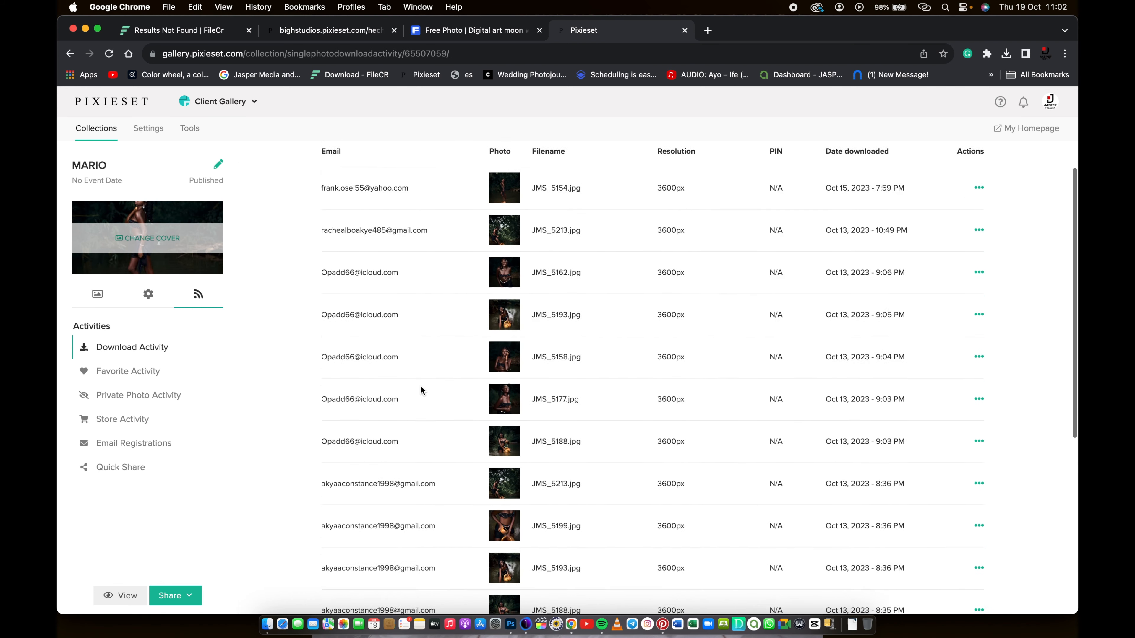
pyautogui.scroll(-5, 421, 387)
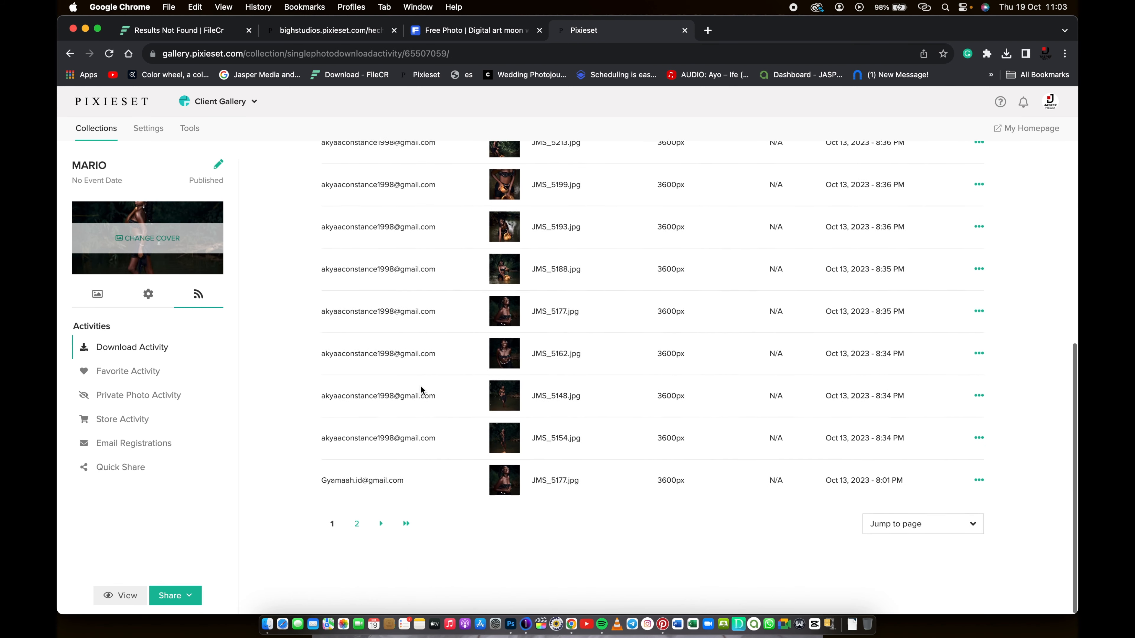
pyautogui.scroll(13, 420, 385)
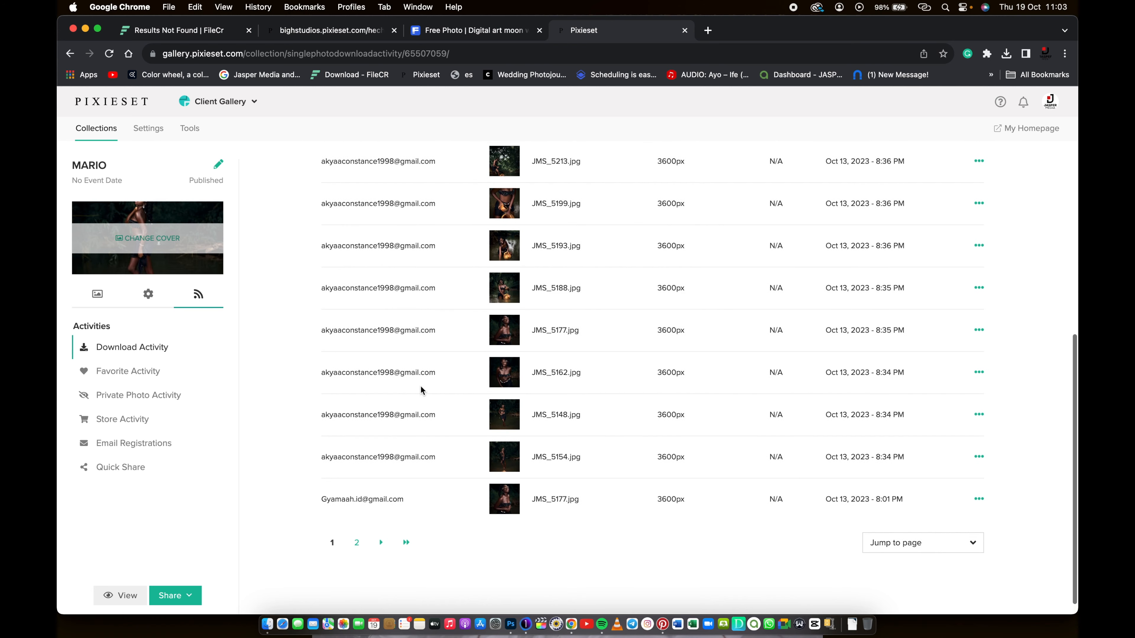
pyautogui.scroll(8, 421, 385)
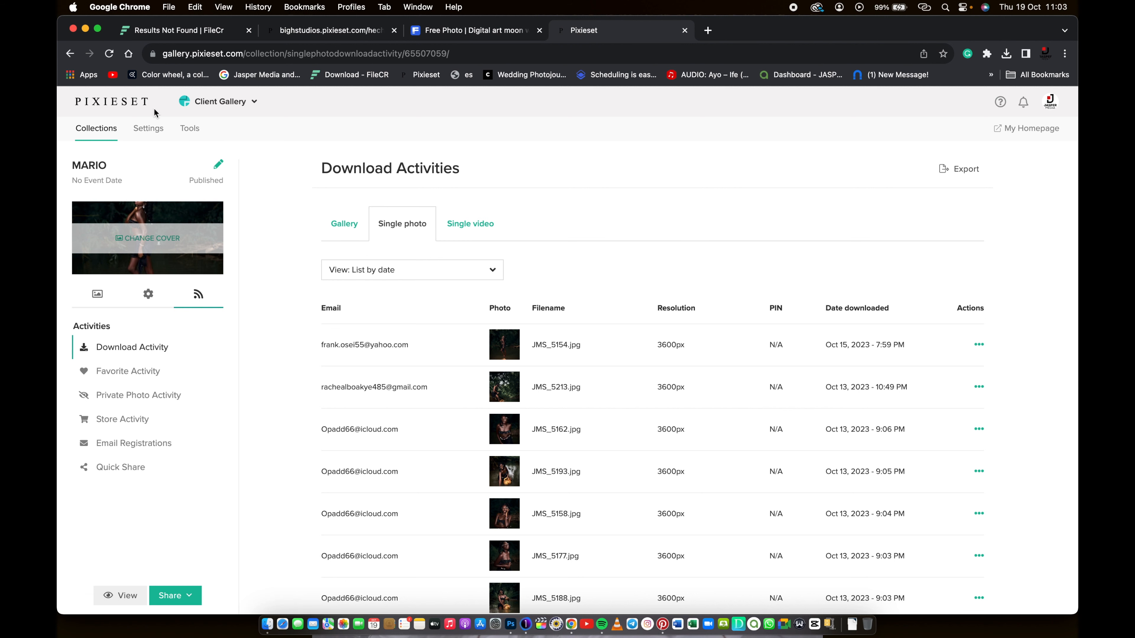
# Step: Return to the Client Gallery collections overview and look at the account menu options without choosing one
pyautogui.click(216, 108)
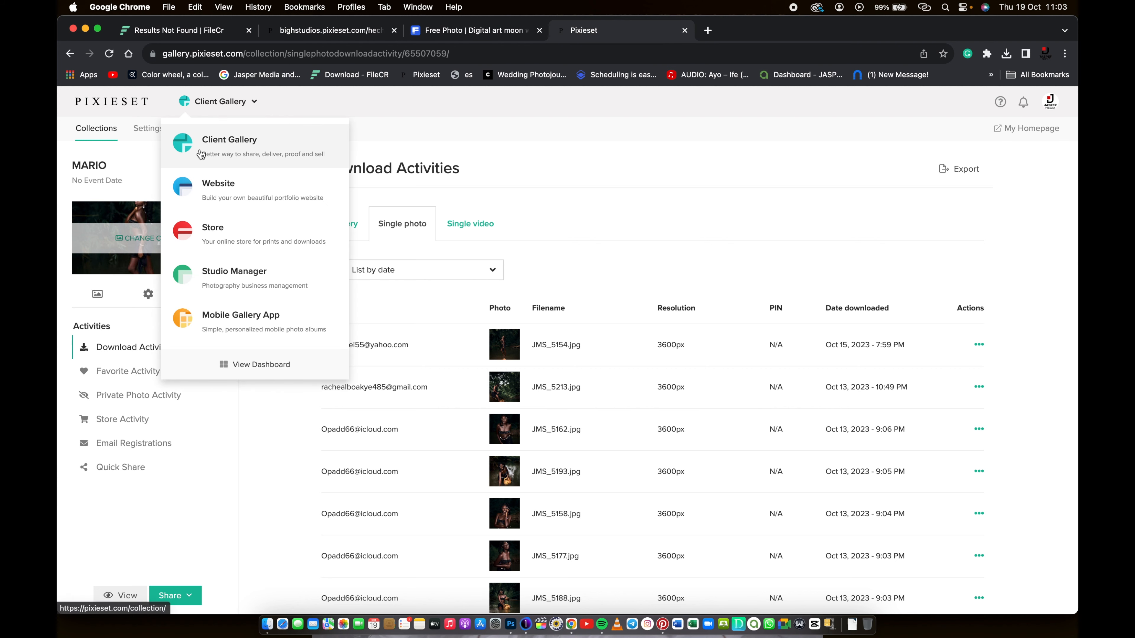
pyautogui.click(191, 144)
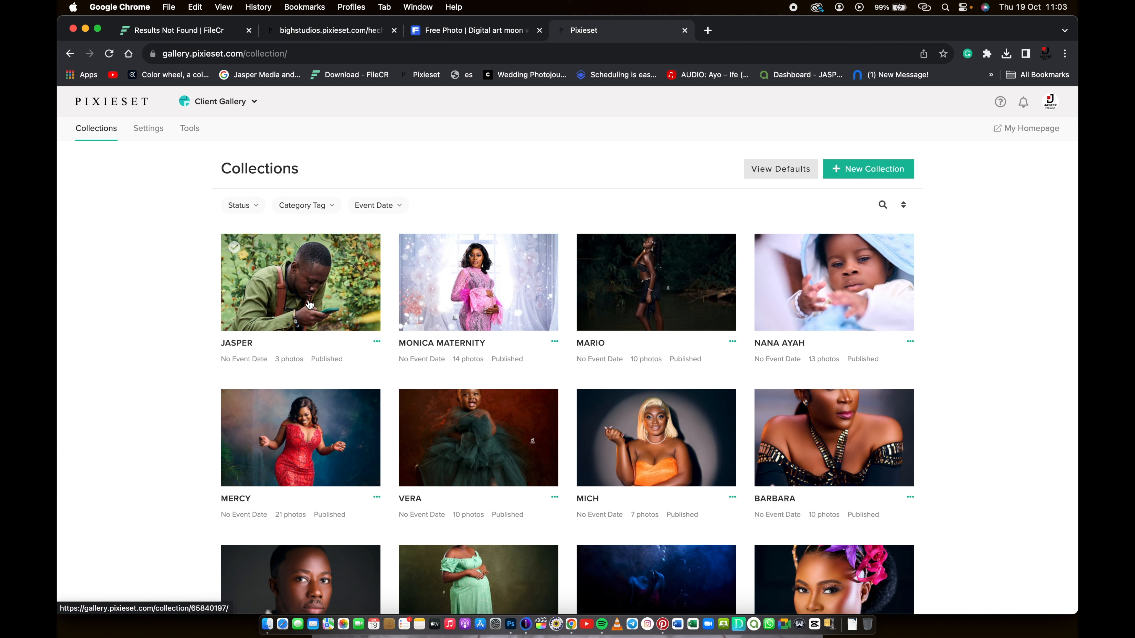
pyautogui.click(1050, 105)
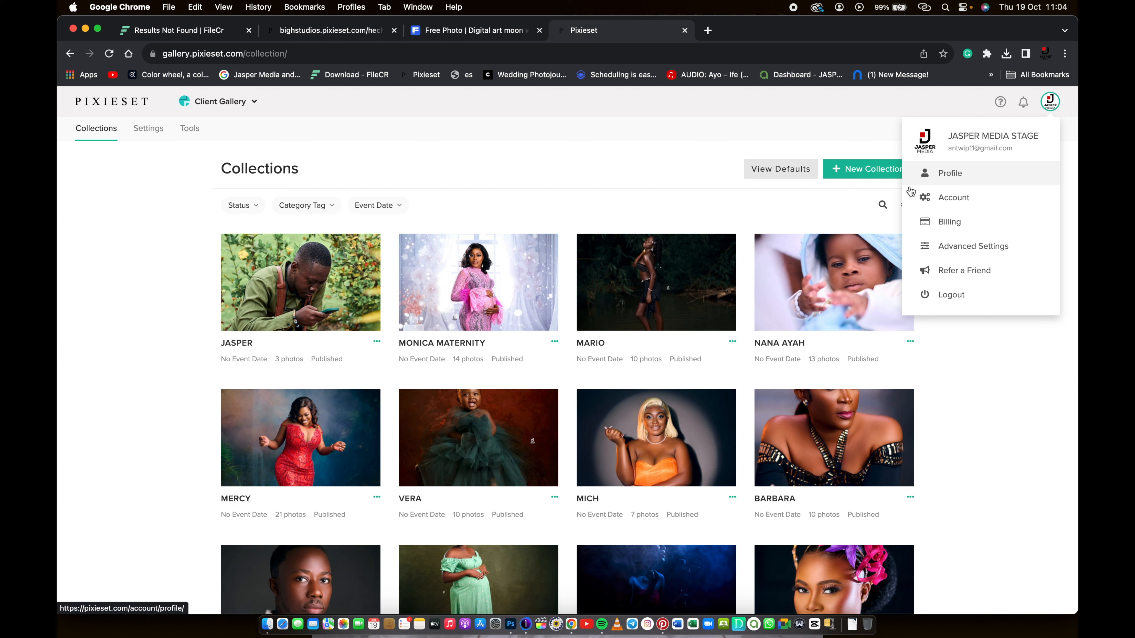
pyautogui.click(746, 131)
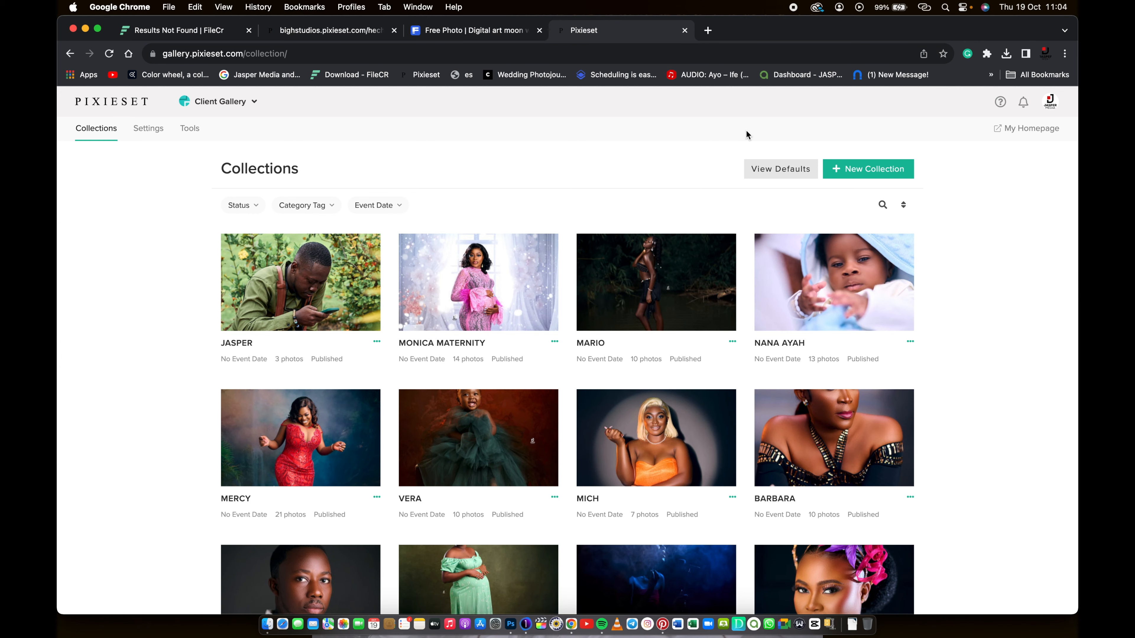
# Step: Open jaspermediaevent.mypixieset.com in a new browser tab and look through its homepage
pyautogui.click(707, 30)
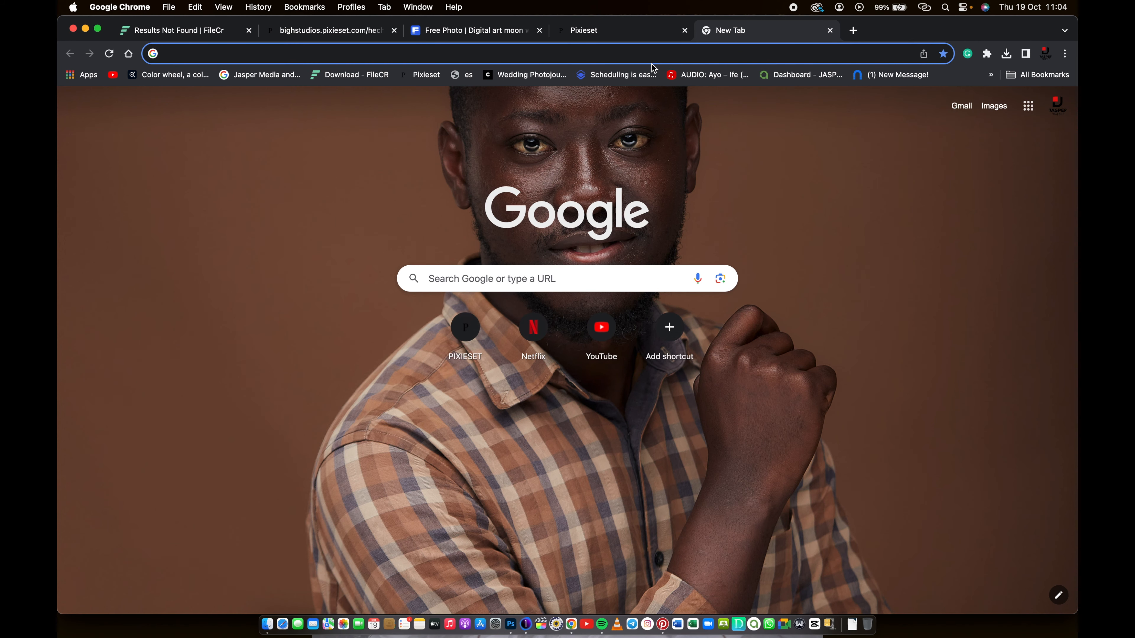
pyautogui.write('jaspermediaevent.mypixieset.com')
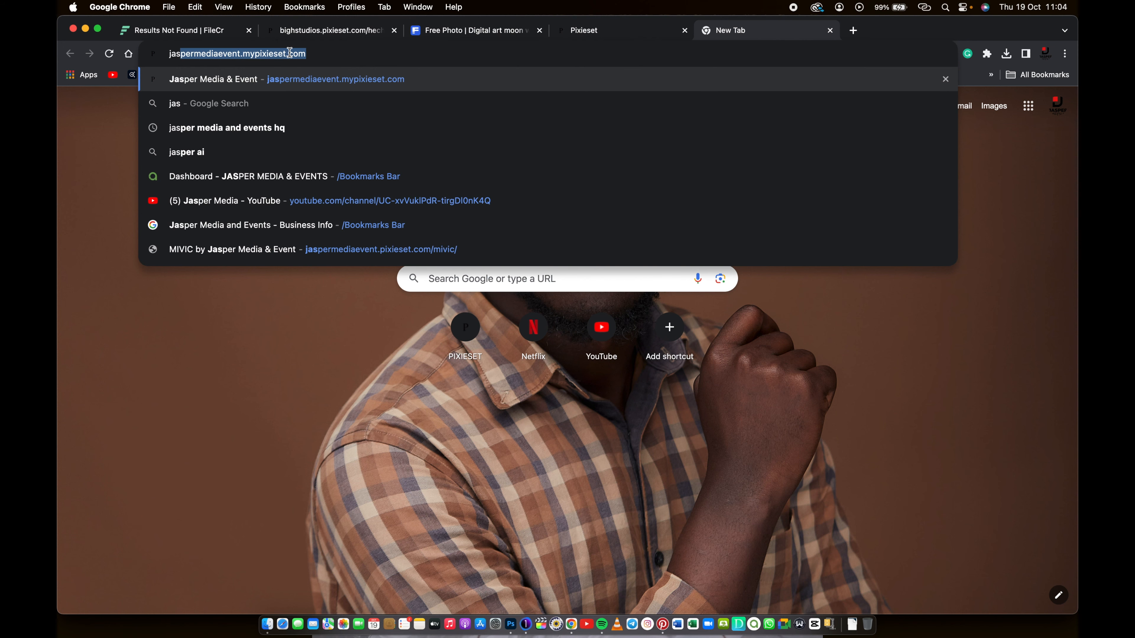
pyautogui.press('Return')
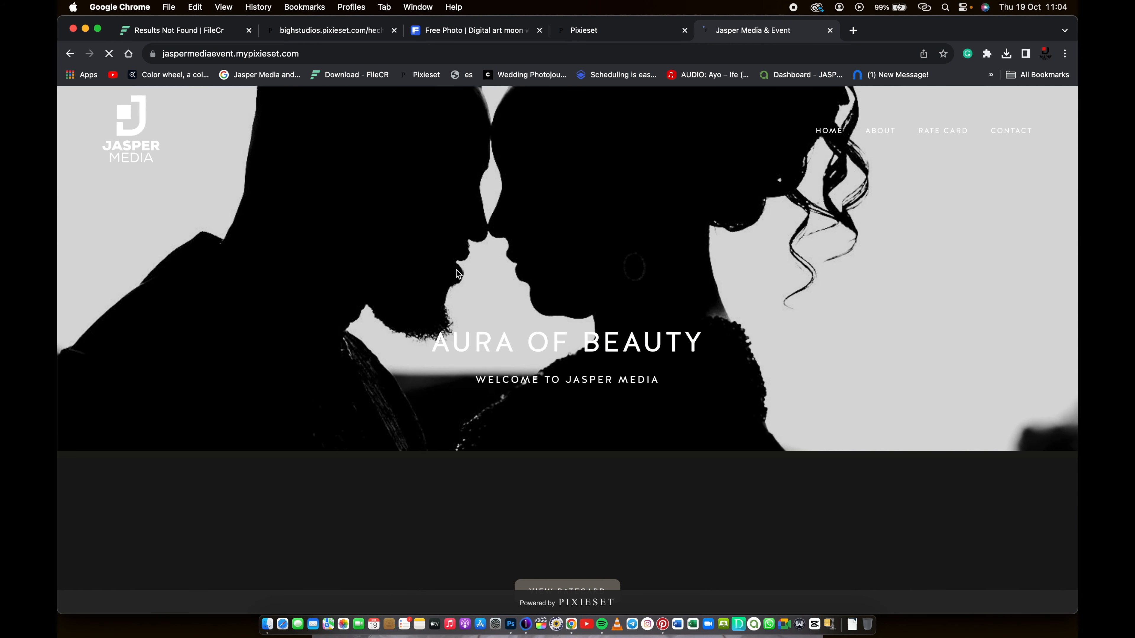
pyautogui.click(266, 54)
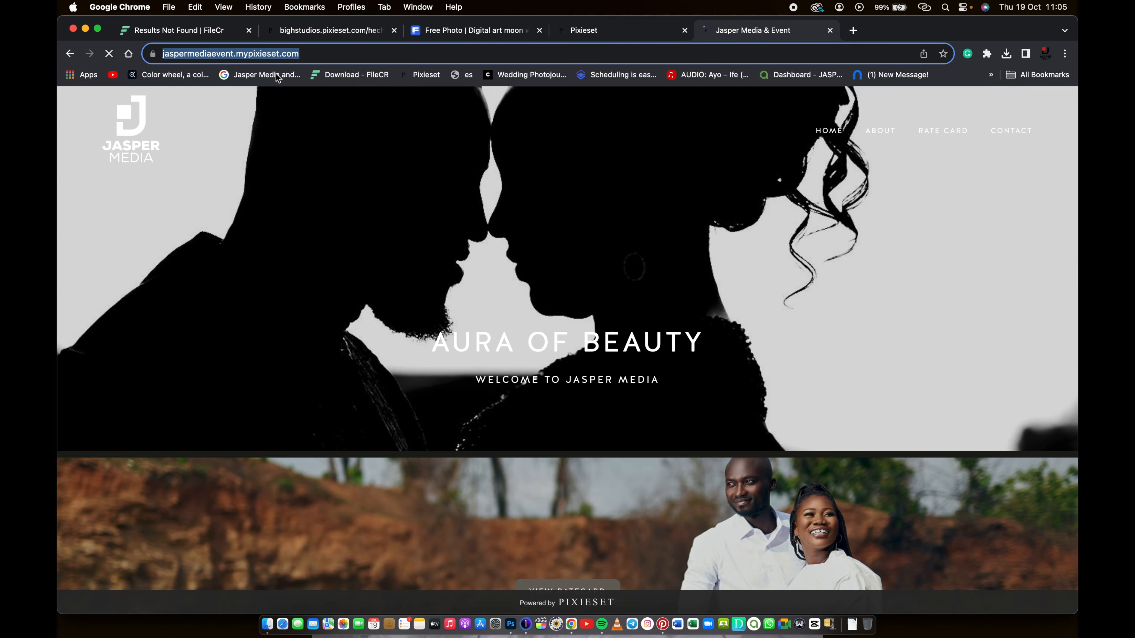
pyautogui.scroll(-15, 394, 190)
pyautogui.scroll(20, 396, 193)
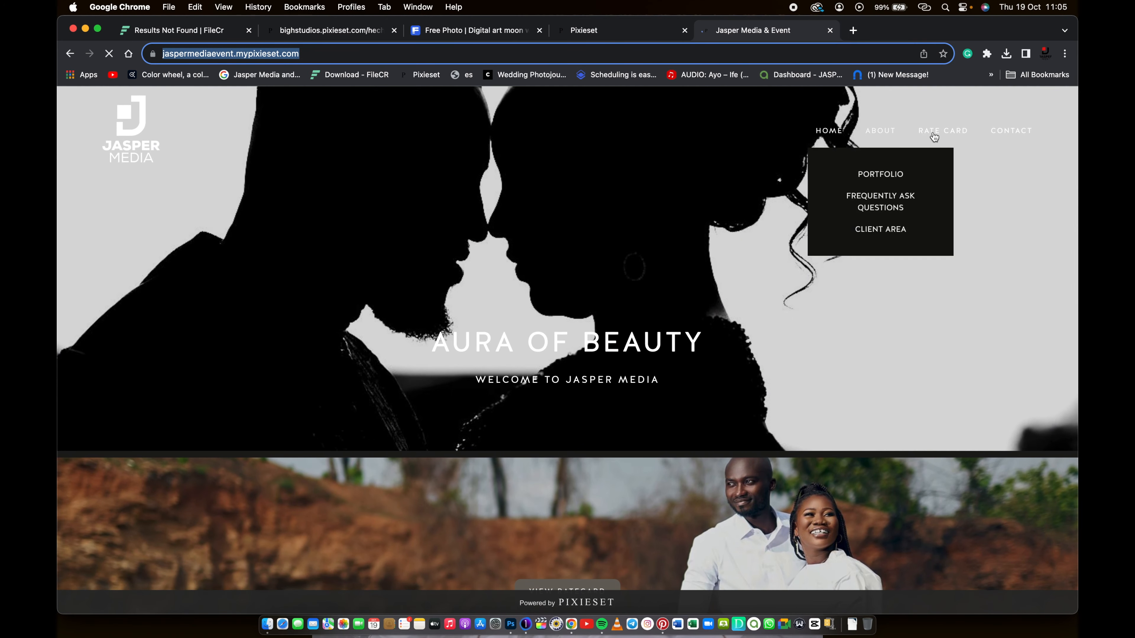
# Step: Open the website's Frequently Ask Questions page and look through its whole content
pyautogui.moveTo(881, 134)
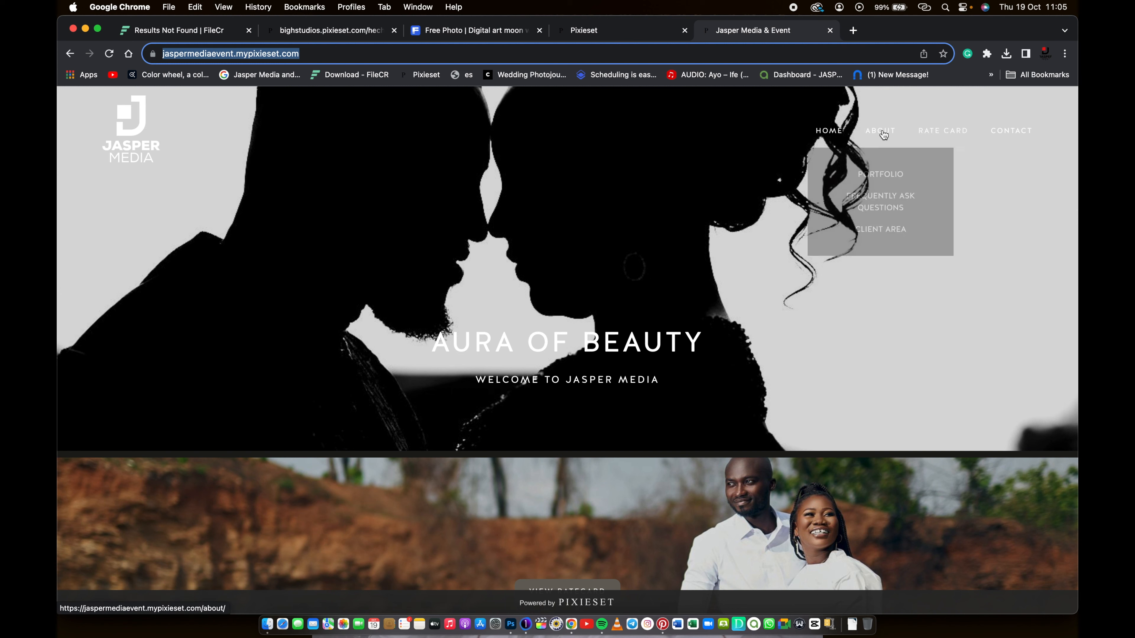
pyautogui.click(879, 202)
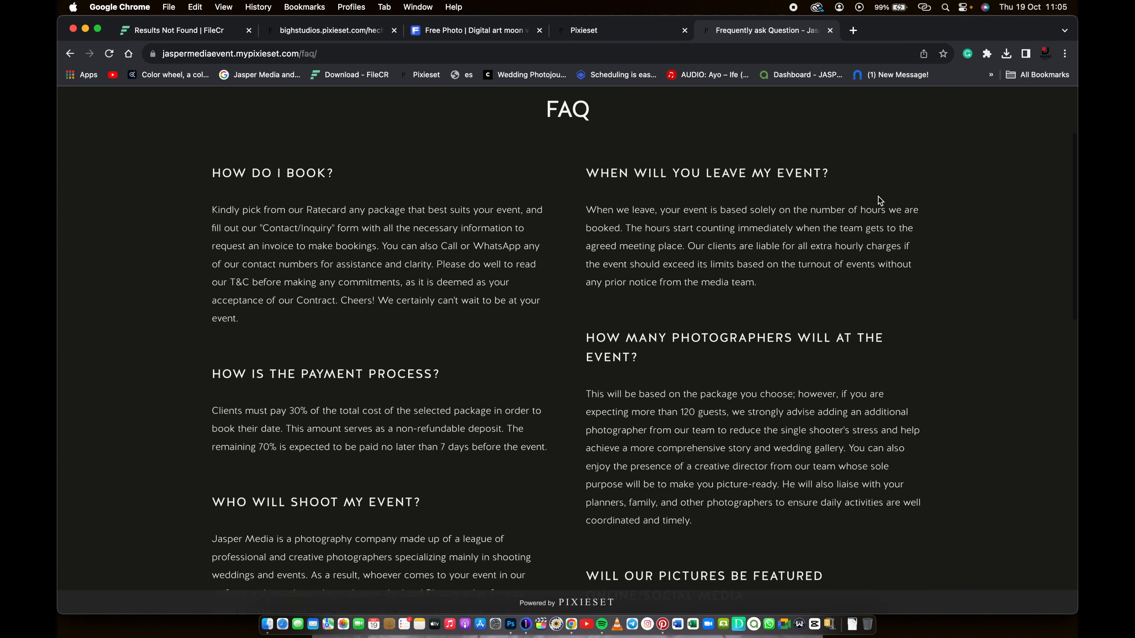
pyautogui.scroll(-20, 879, 201)
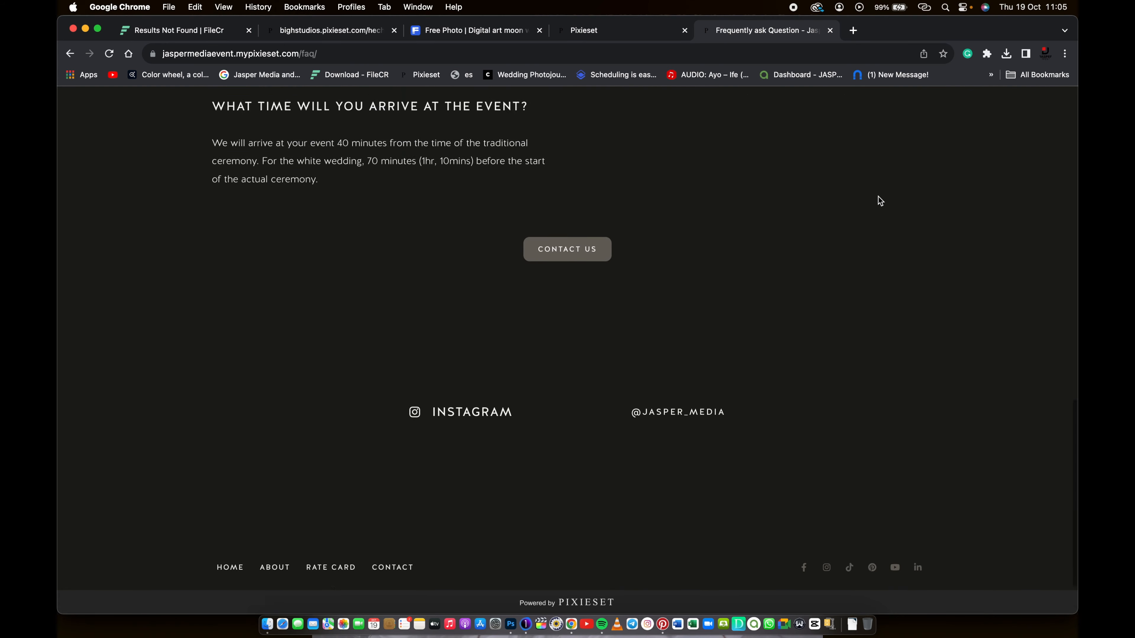
pyautogui.scroll(20, 879, 201)
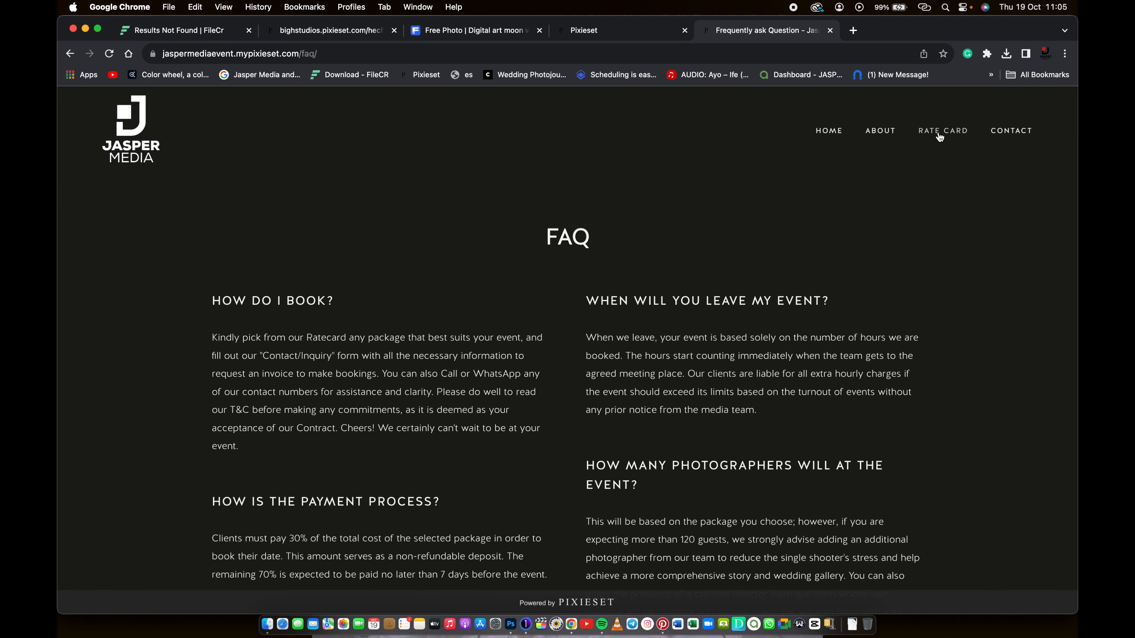
# Step: Open the website's Client Area from the About section, look through its client galleries, and return to the Pixieset collections overview
pyautogui.click(879, 134)
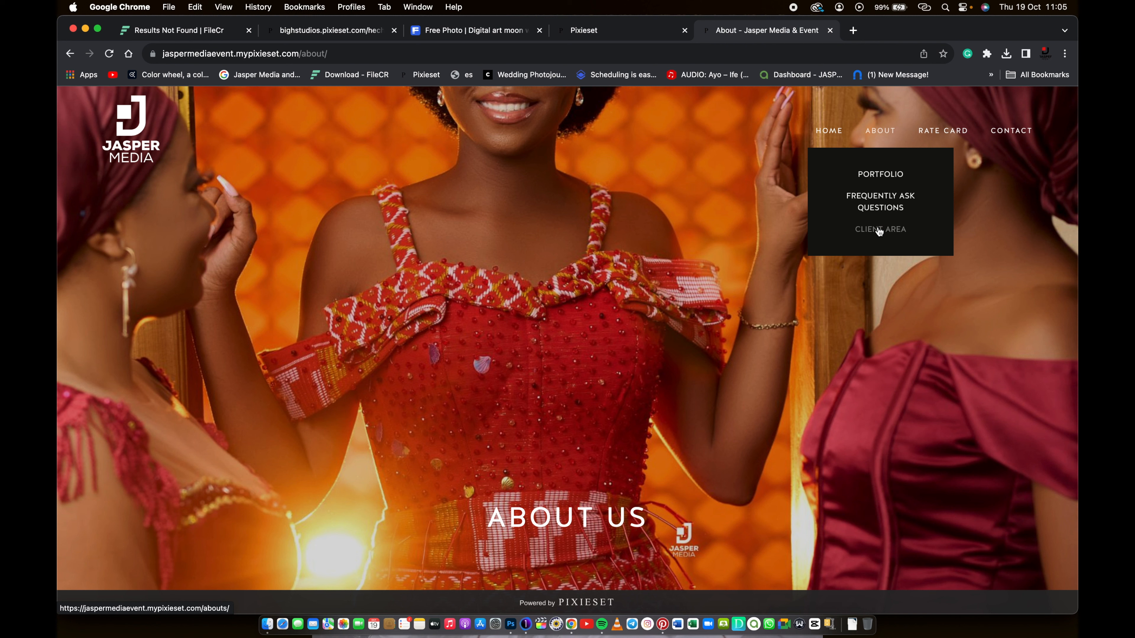
pyautogui.click(878, 231)
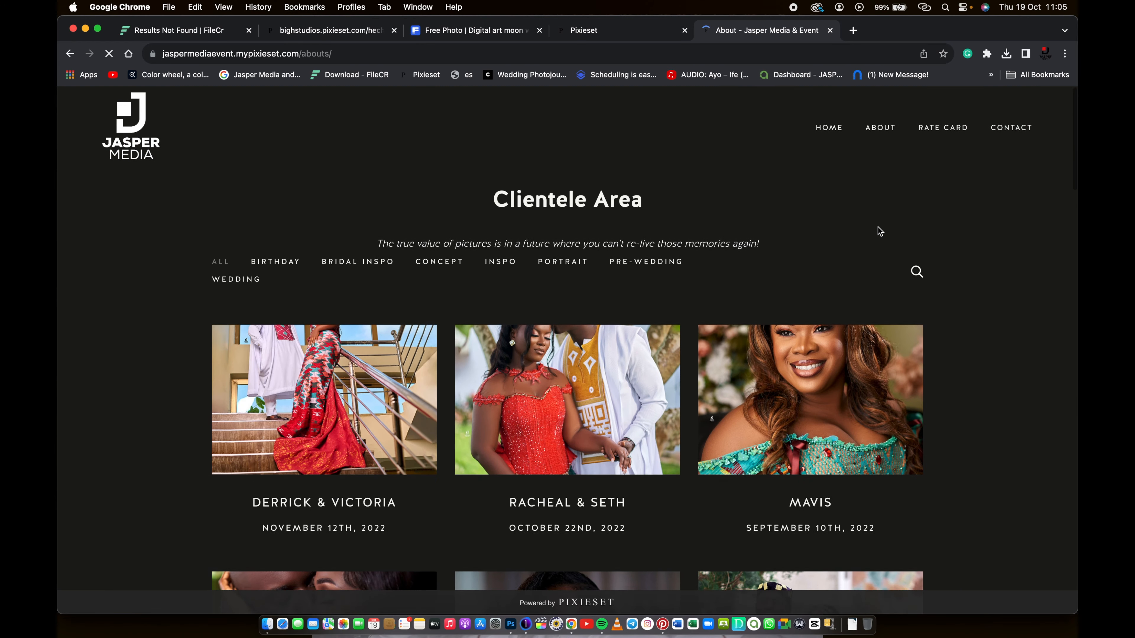
pyautogui.scroll(-20, 877, 227)
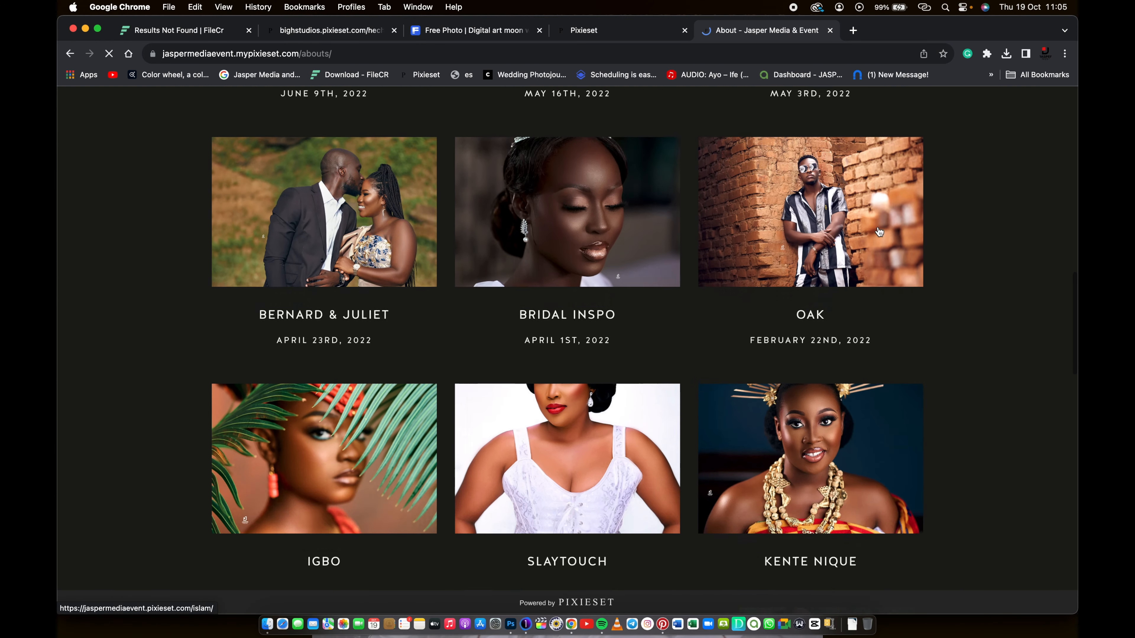
pyautogui.scroll(-5, 878, 231)
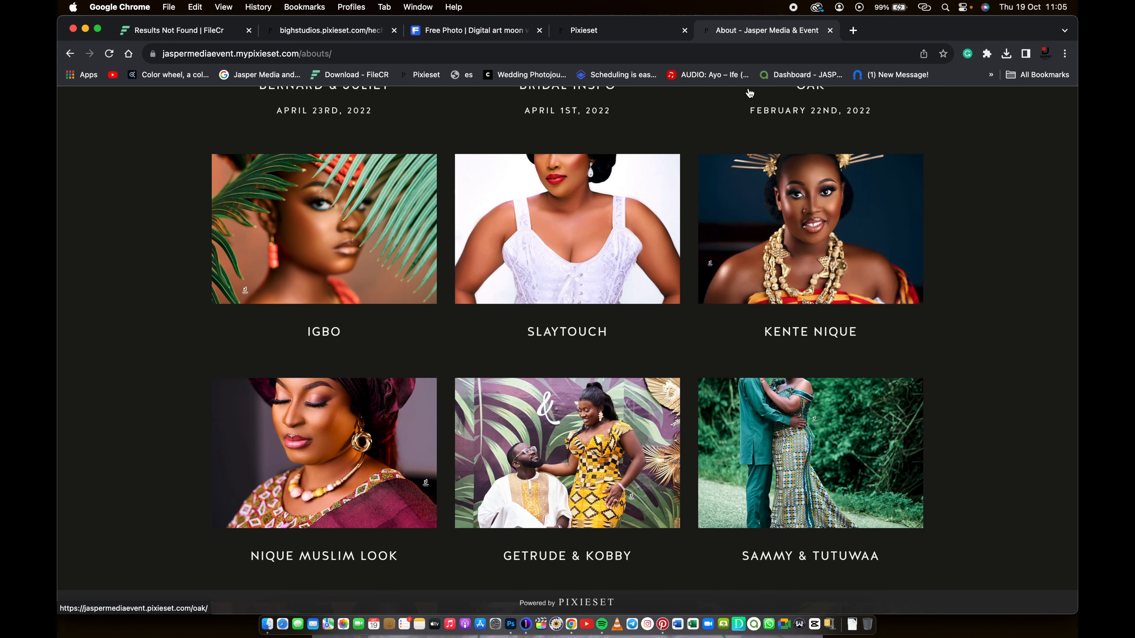
pyautogui.click(651, 35)
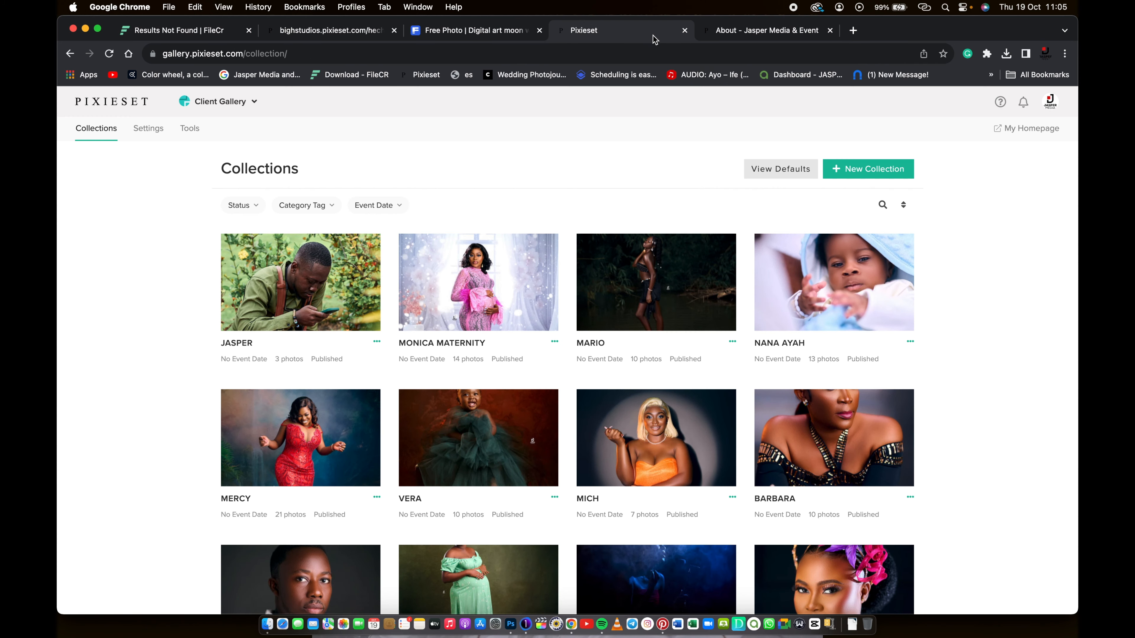